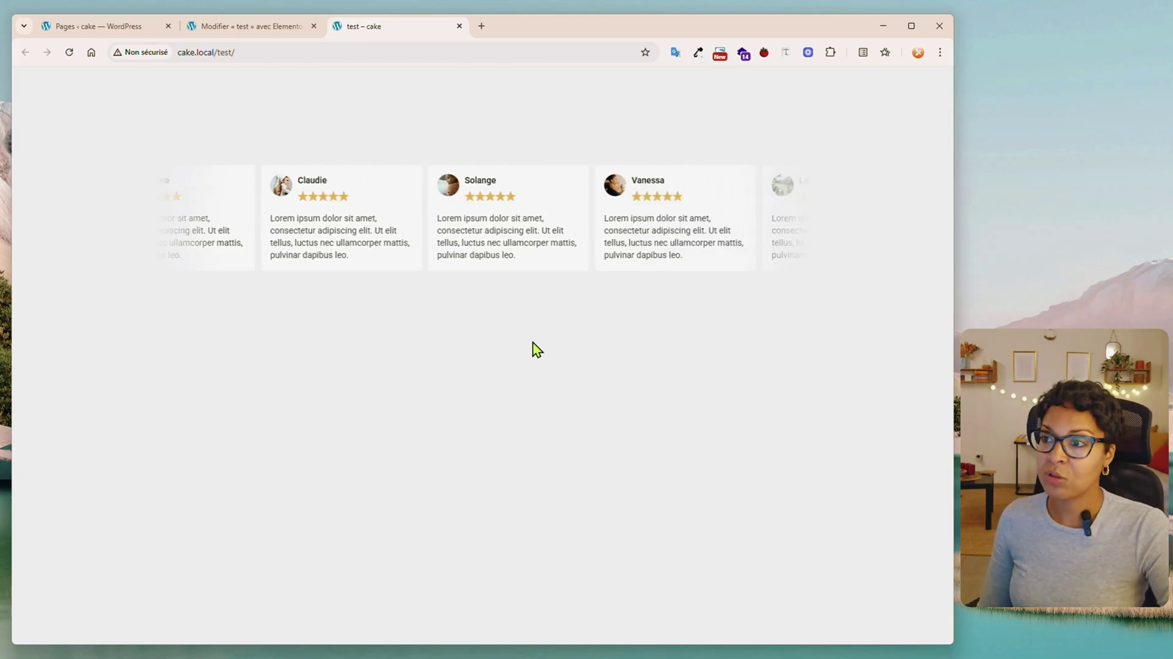
- Swipe the testimonial carousel on the published test page back and forth to examine its scrolling behaviour
drag(386, 220, 359, 223)
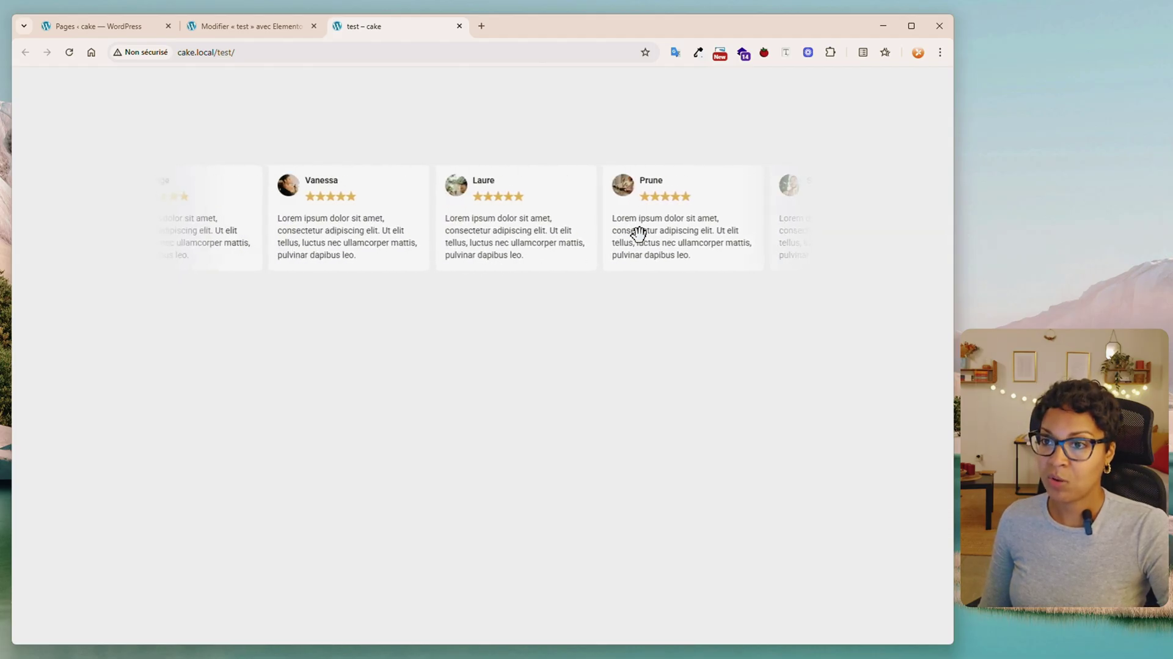
drag(639, 236, 424, 236)
drag(283, 231, 645, 242)
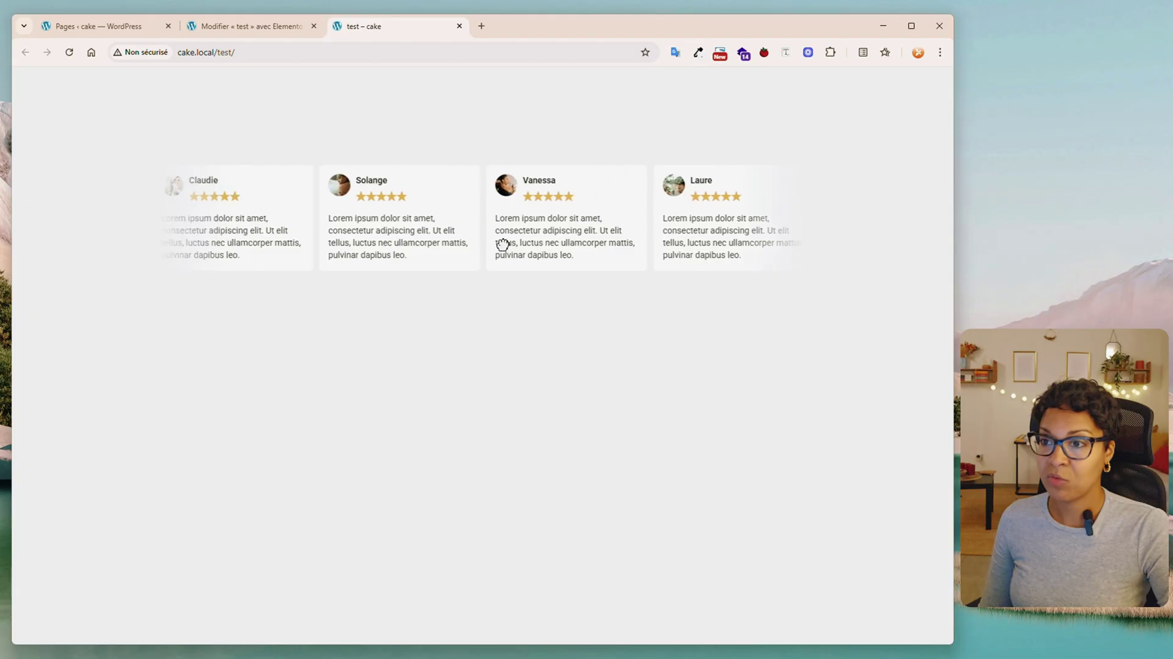
drag(288, 236, 611, 238)
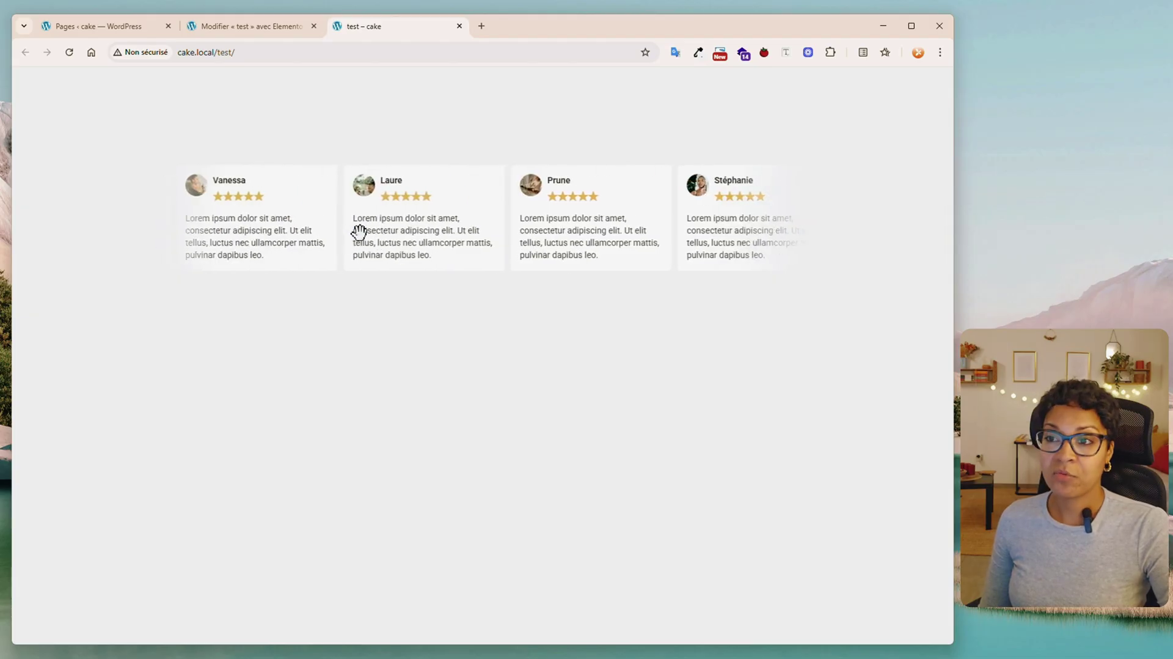
- Return to the Elementor editor, search the widgets for "avis" and add an Avis widget directly below the existing carousel
click(232, 27)
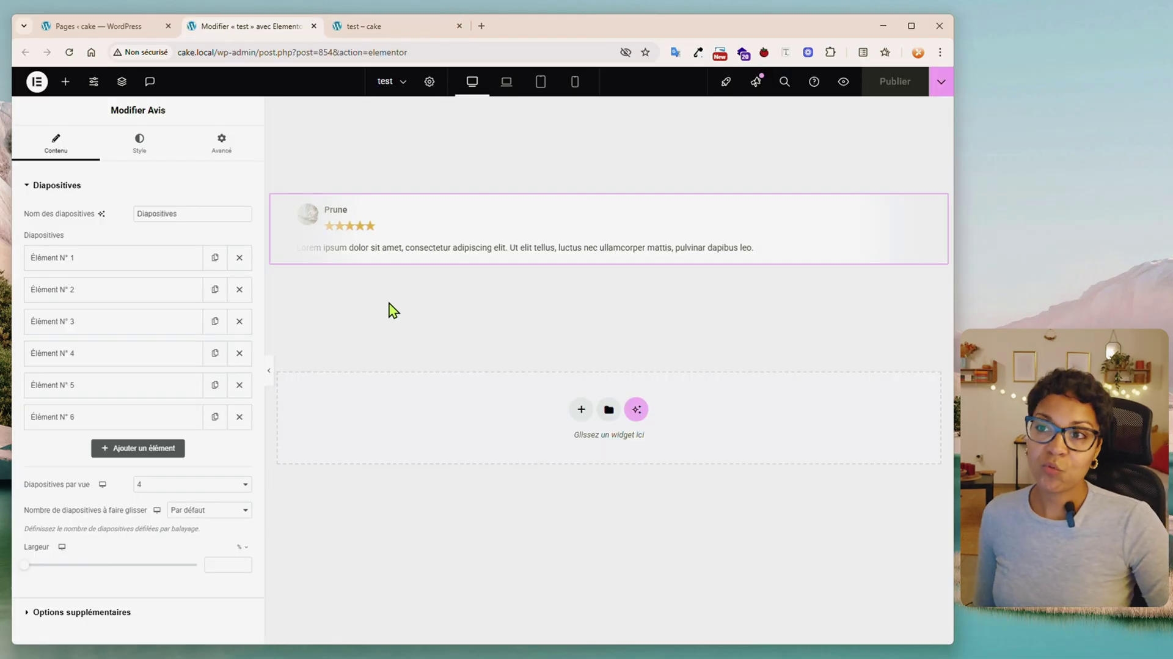
click(66, 82)
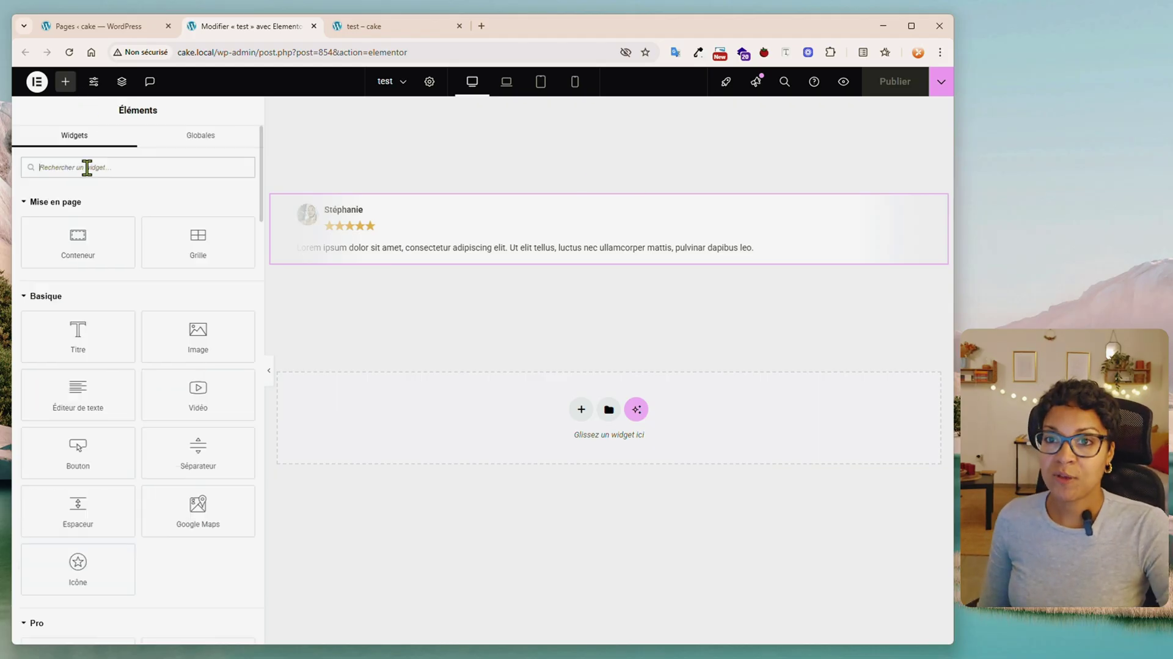
text(avis)
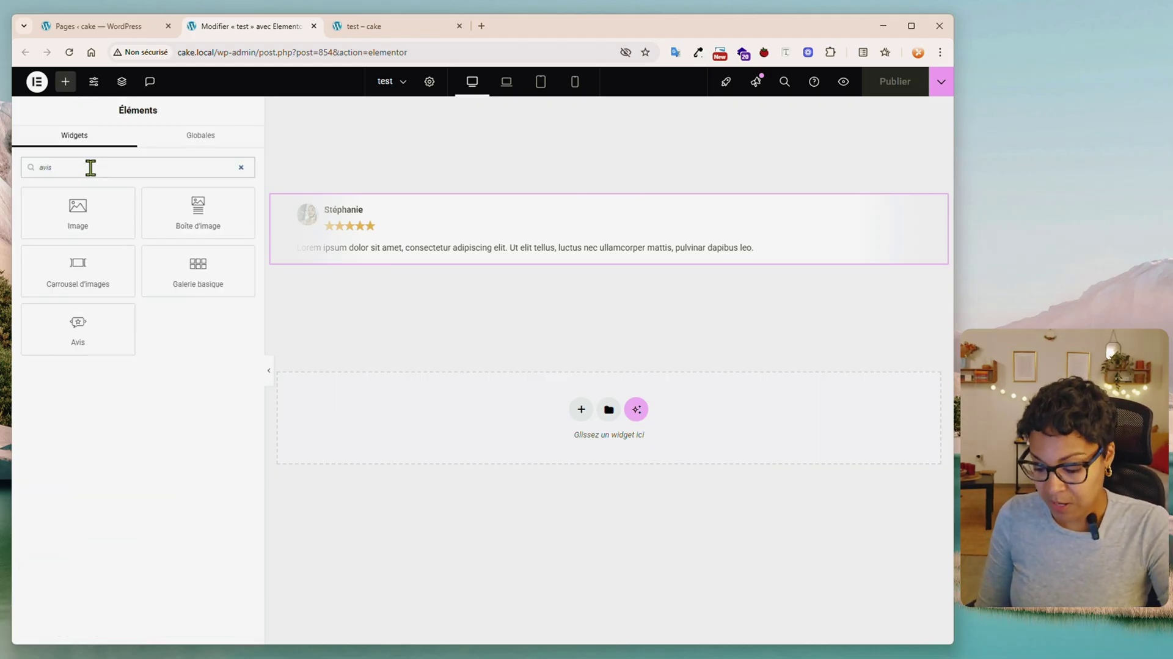
drag(93, 329, 521, 264)
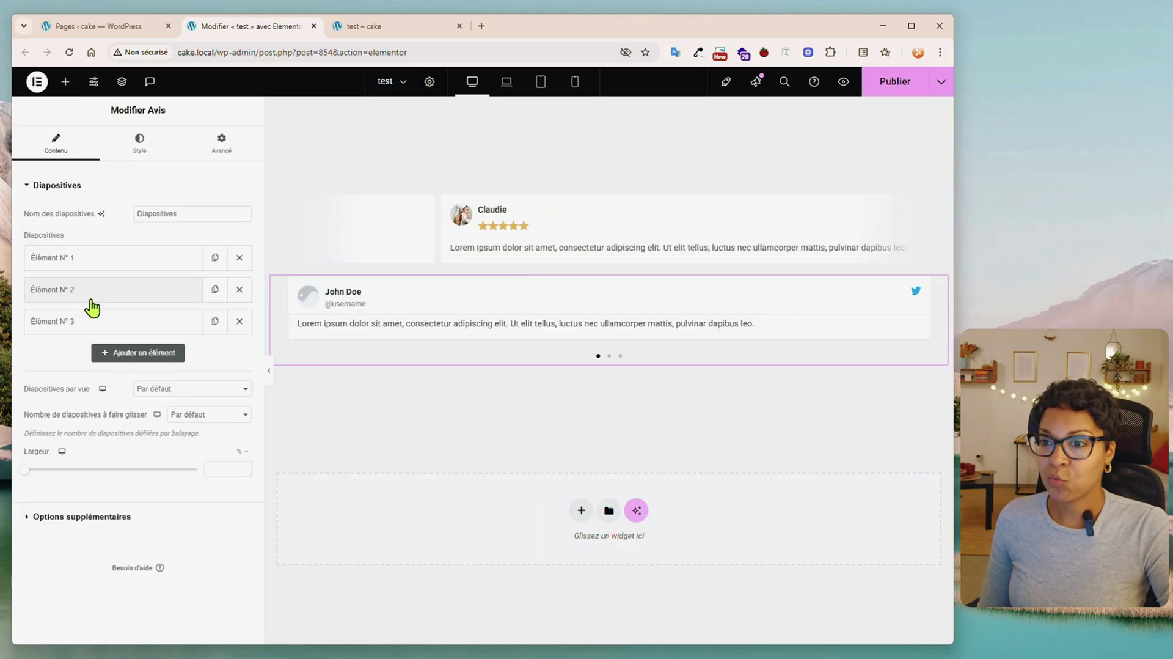
- Delete all slides of the new Avis widget except the first, and clear that slide's title and icon
click(239, 289)
click(239, 289)
click(145, 258)
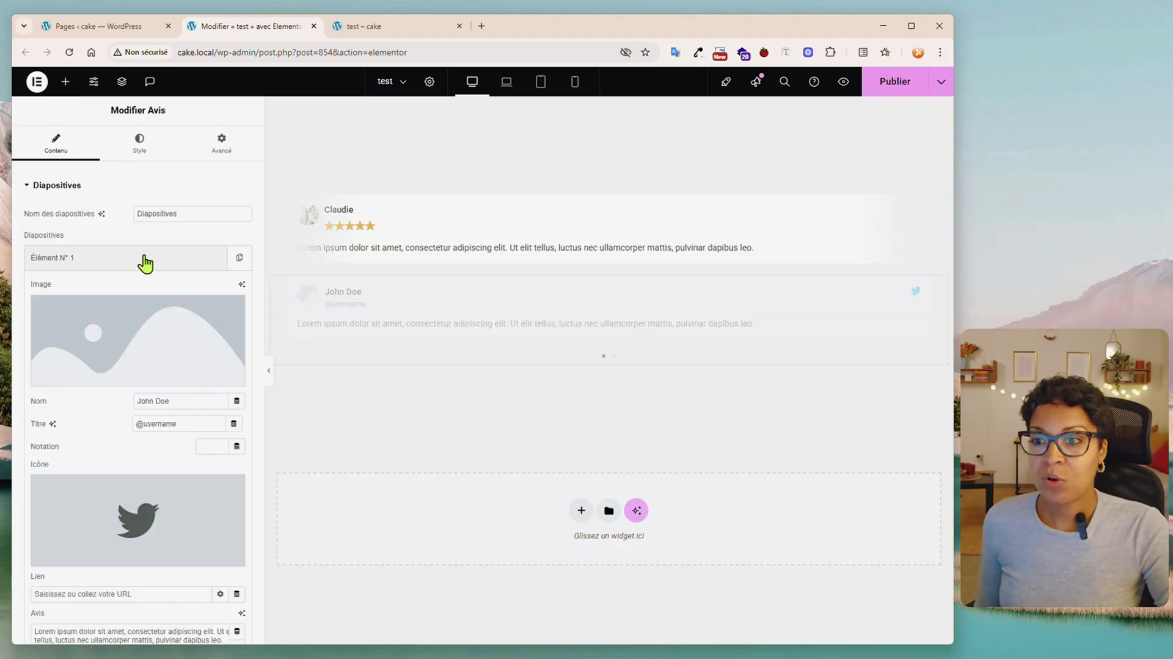
mouse_move(107, 336)
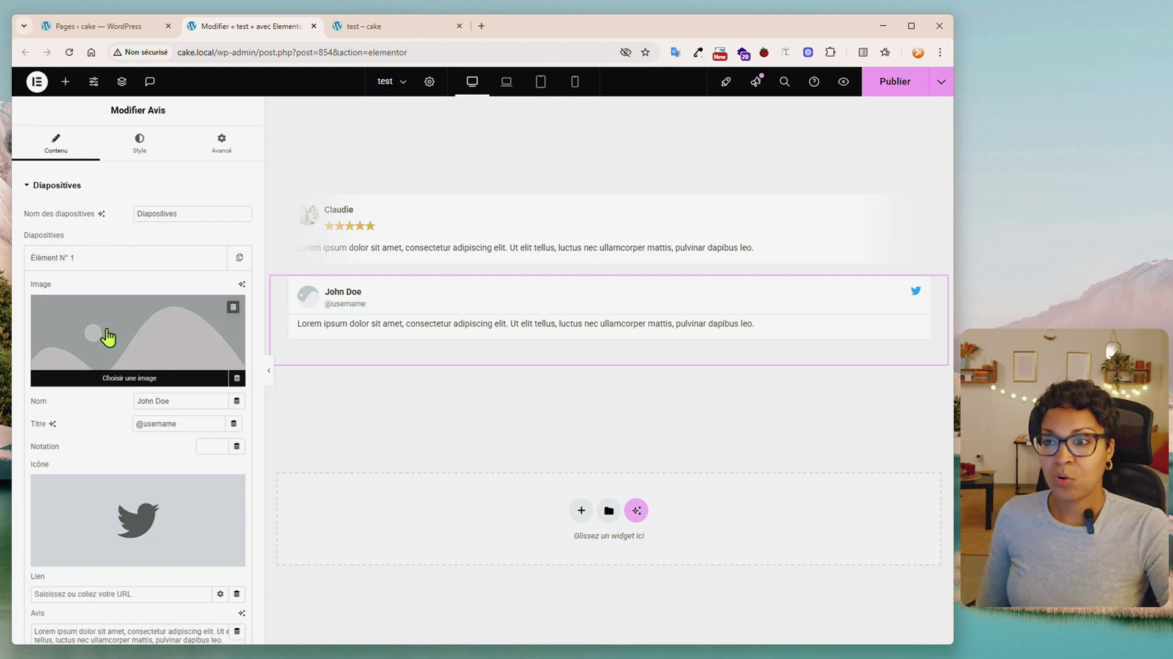
drag(183, 424, 99, 424)
key(BackSpace)
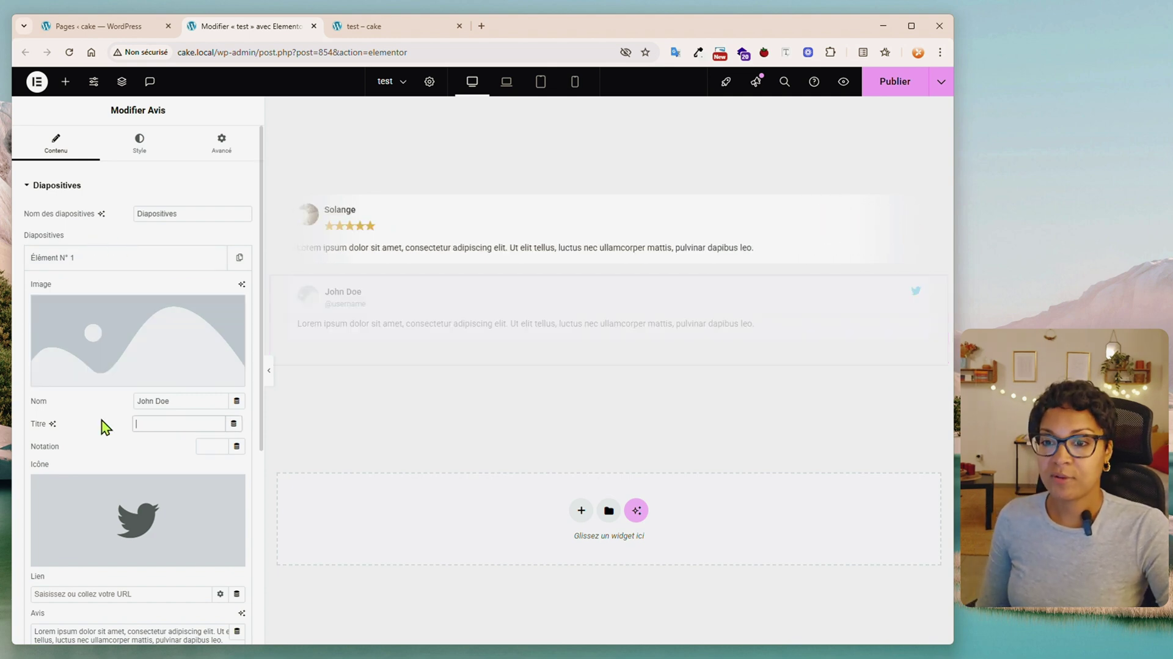
click(237, 488)
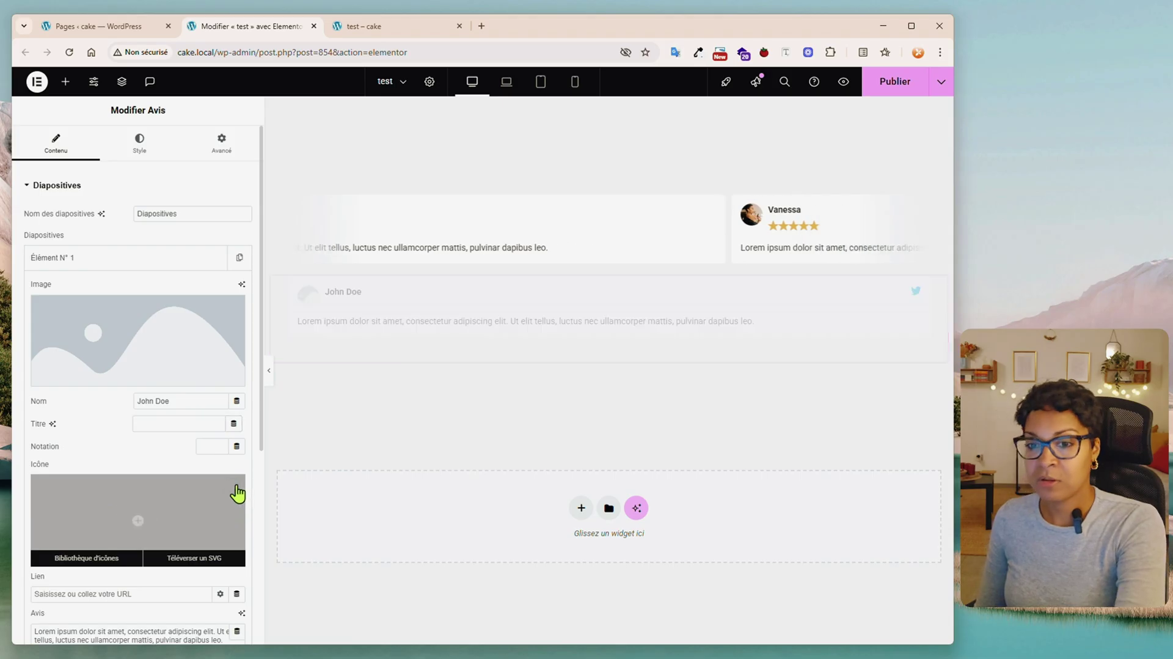
- Set the remaining slide's image to pexels-gabby-k-6621221.jpg from the media library
scroll(142, 450, down, 2)
click(98, 519)
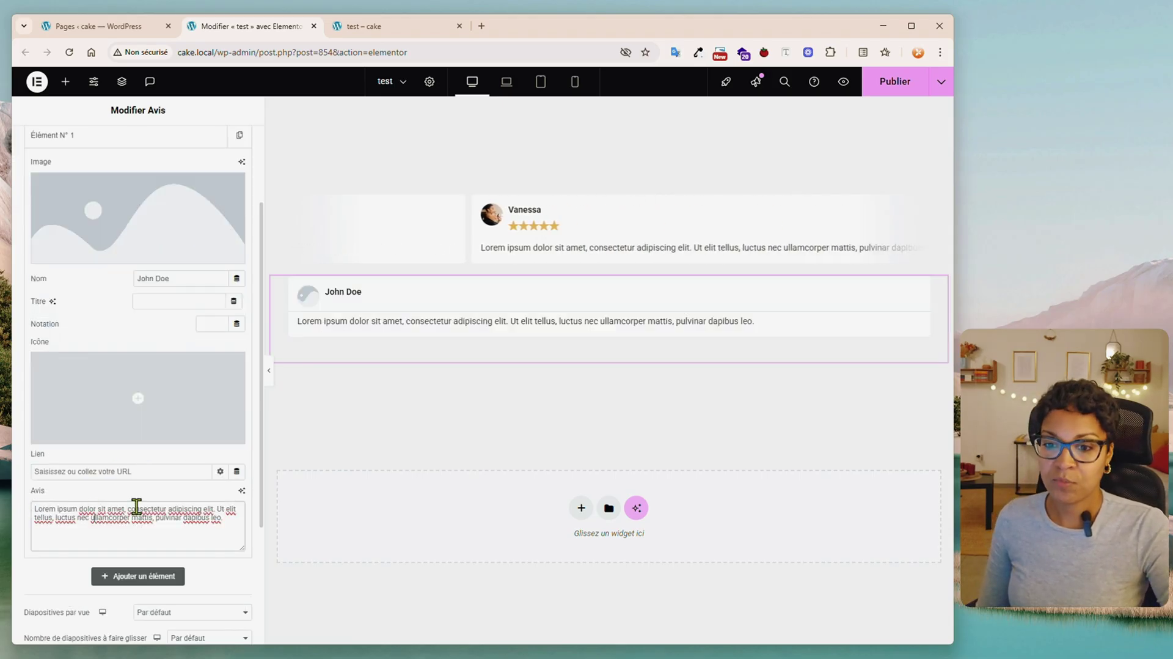
drag(232, 520, 41, 506)
scroll(140, 480, up, 2)
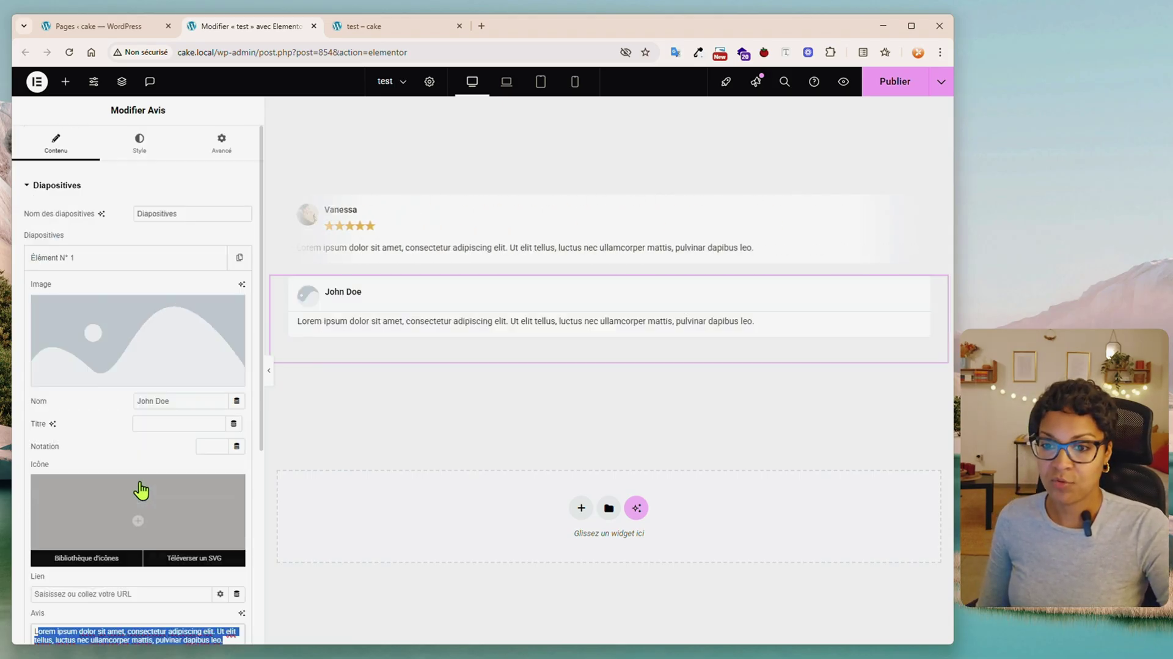
click(112, 327)
click(297, 313)
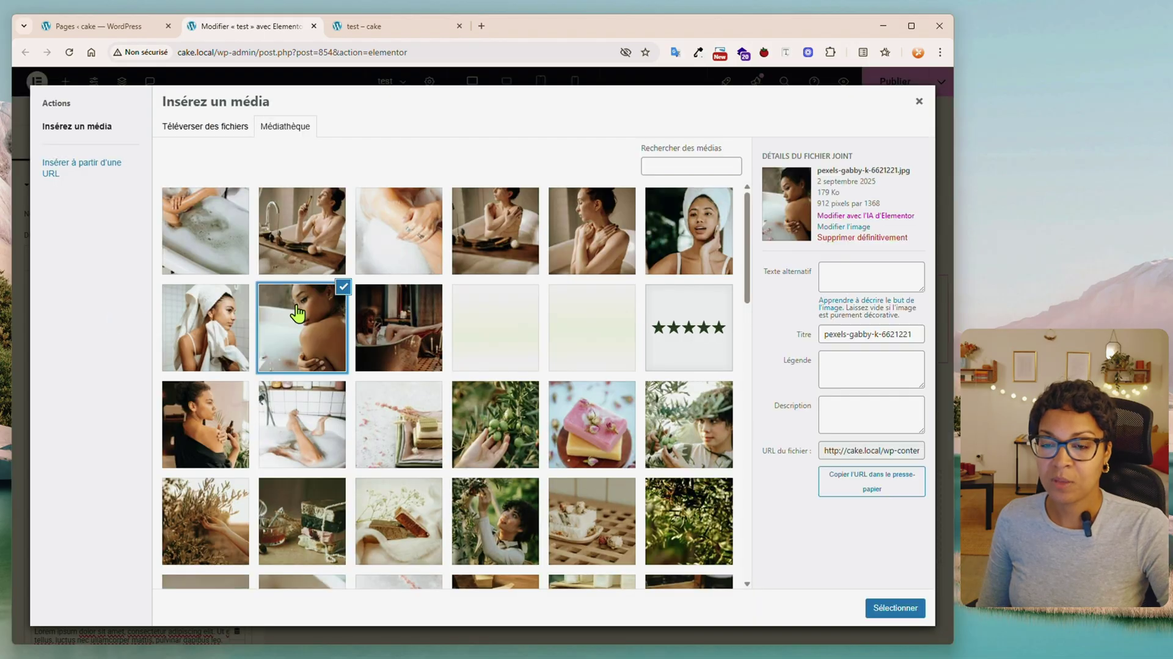
click(895, 608)
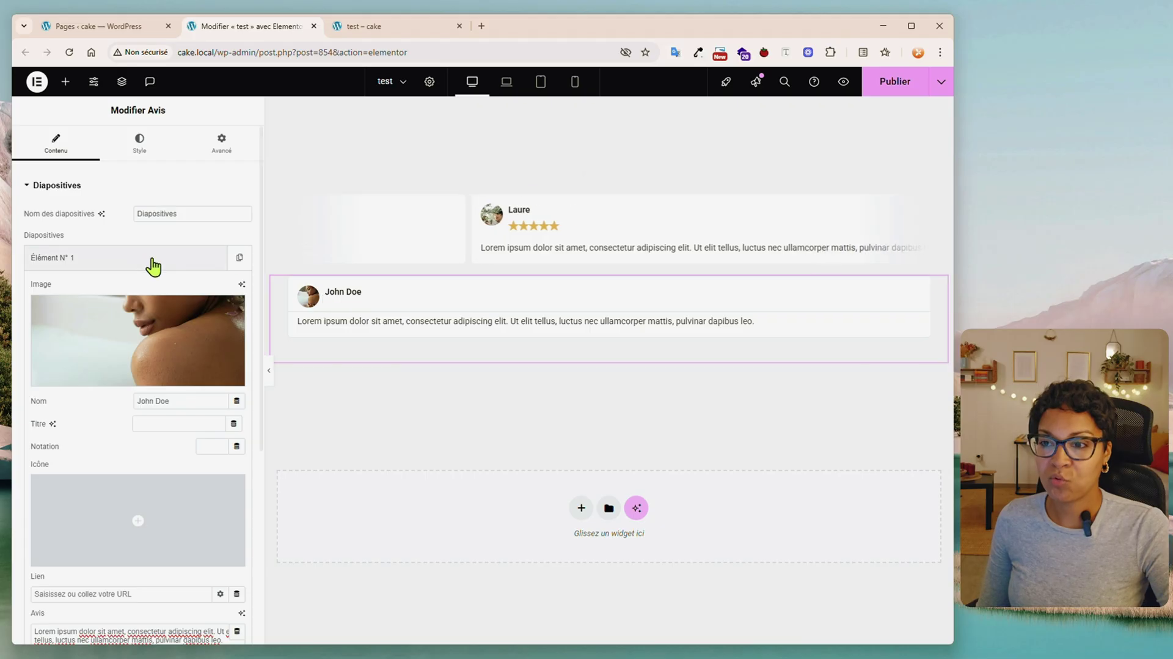
- Set the remaining slide's rating (Notation) to 5
scroll(152, 261, down, 3)
scroll(131, 263, up, 3)
mouse_move(188, 489)
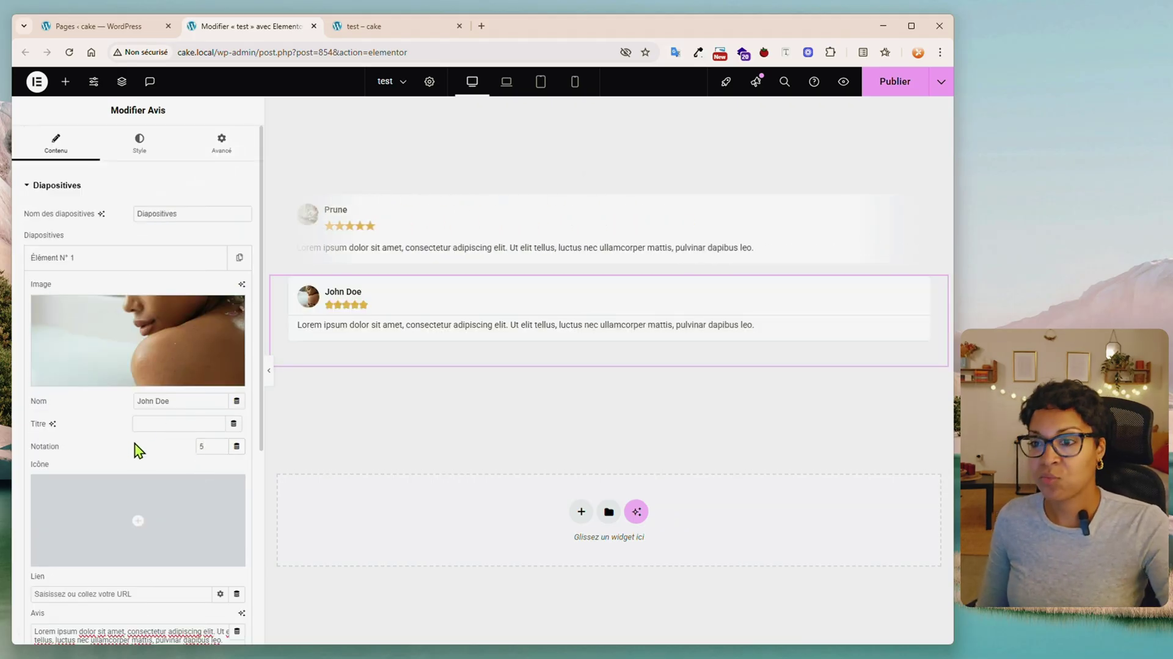
- Hide the separator in the slide header, and style the rating with Unicode icons at a size of 20 px
click(139, 145)
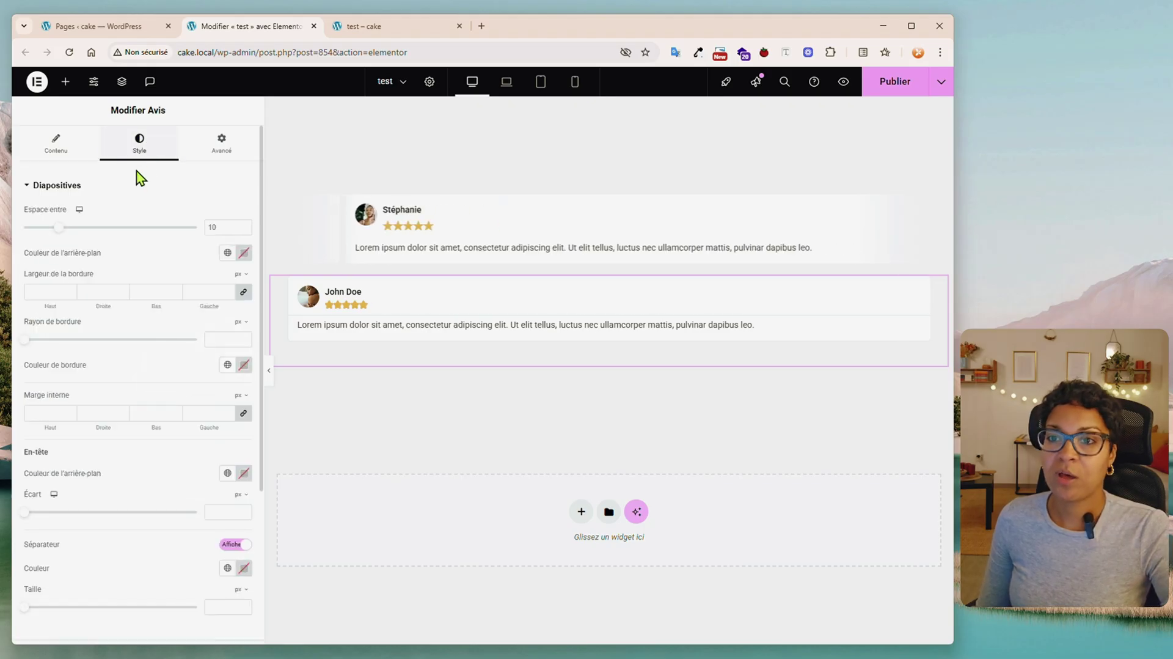
click(233, 545)
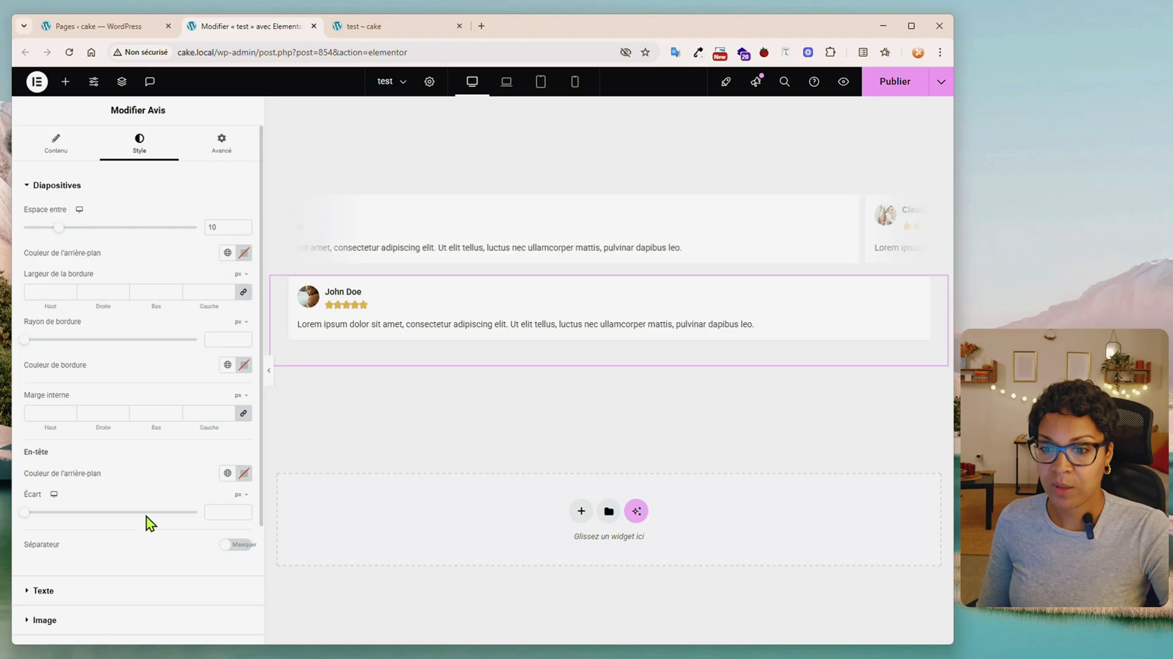
scroll(143, 515, down, 3)
click(71, 531)
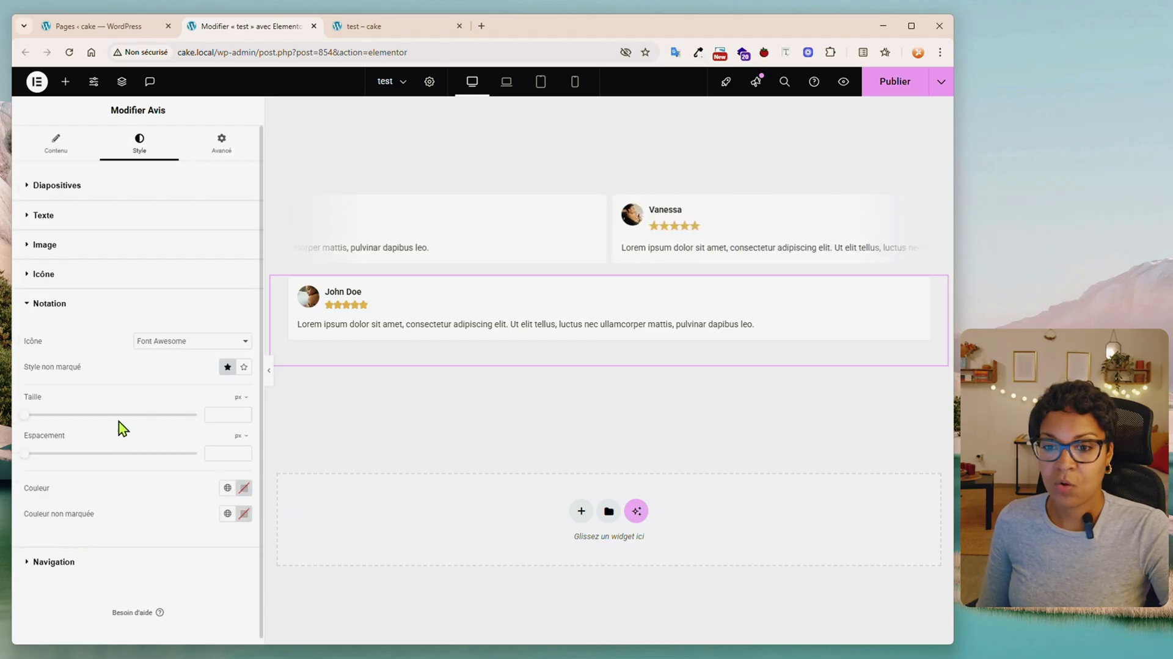
scroll(112, 397, down, 1)
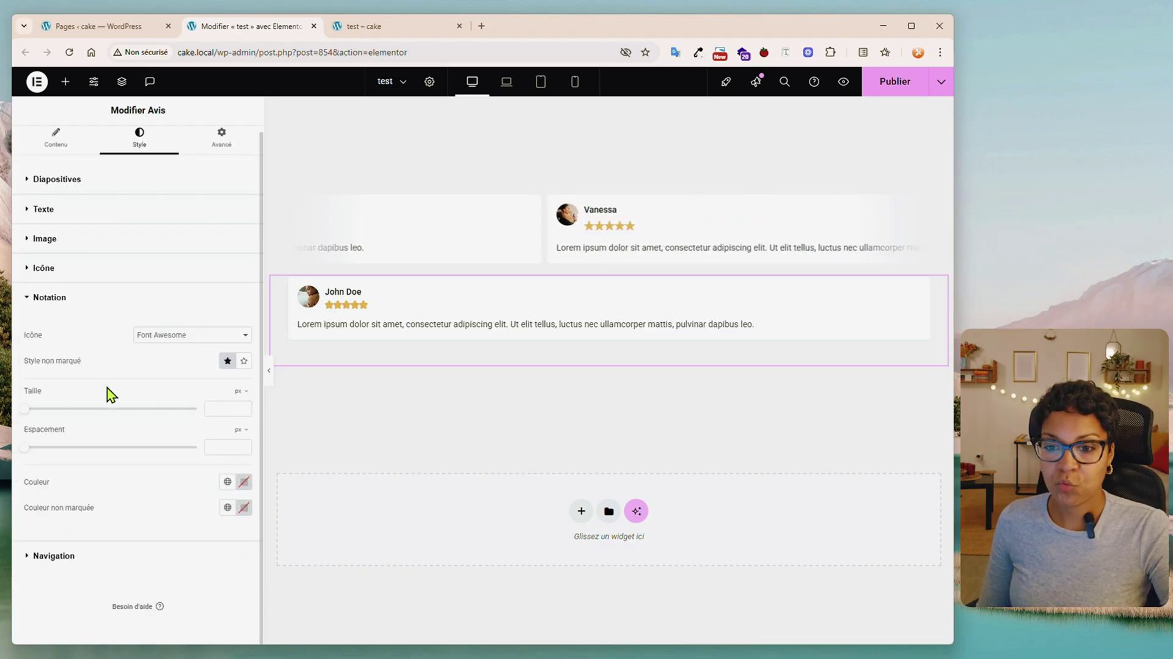
click(158, 363)
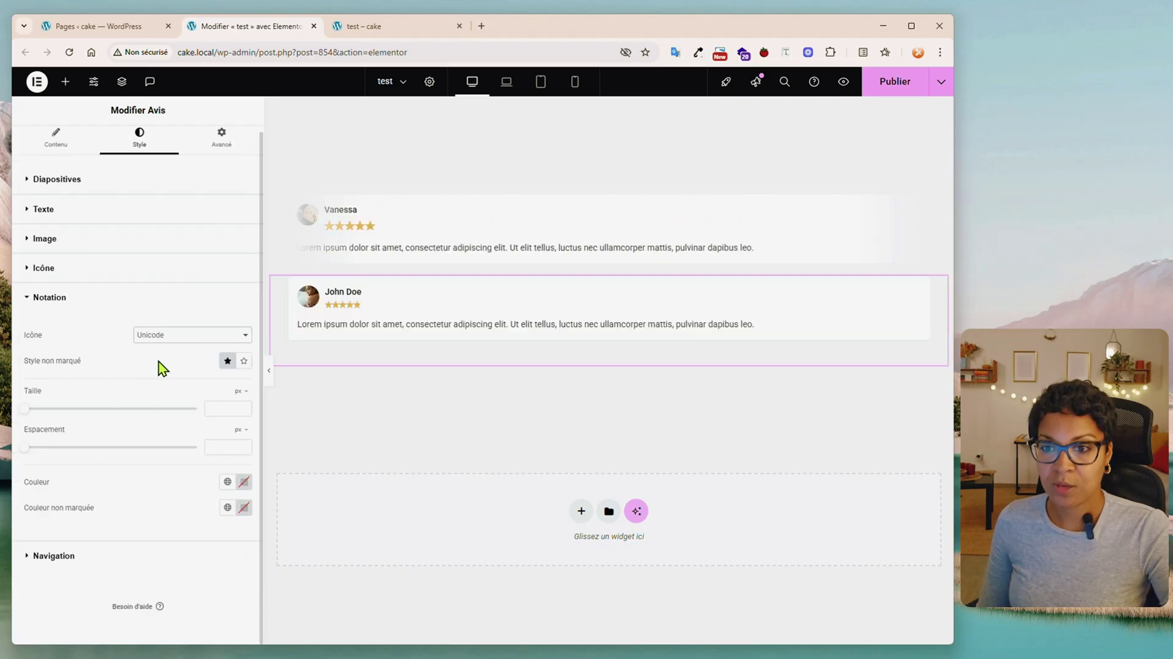
text(20)
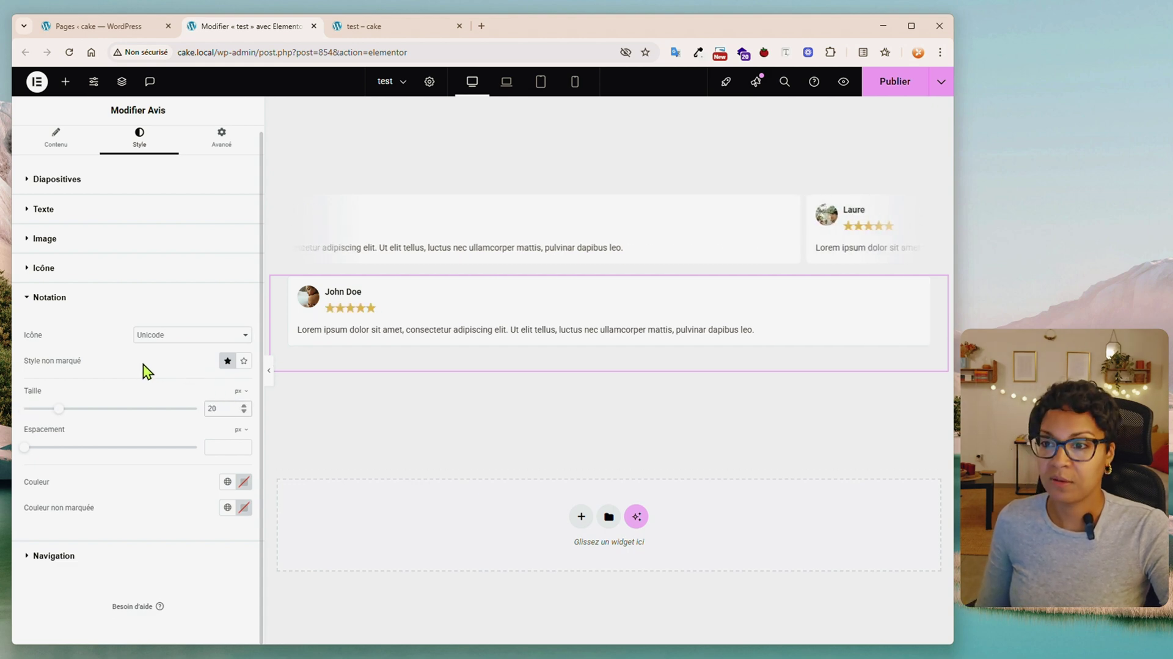
click(212, 244)
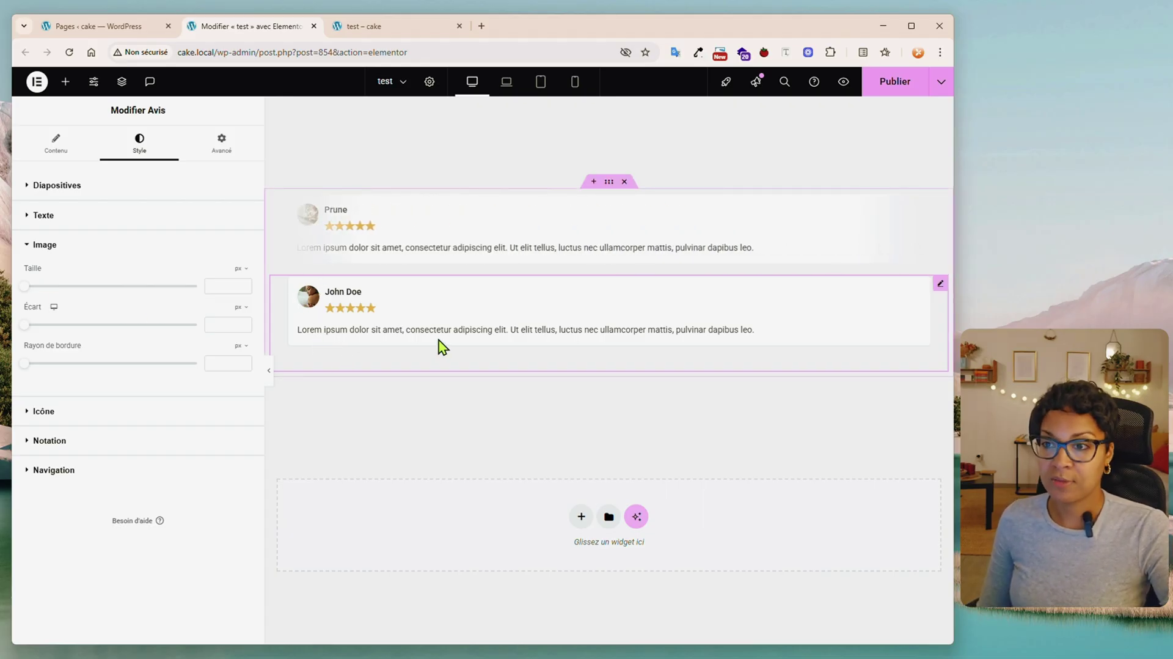
- Duplicate the styled slide until the new Avis widget contains six slides
click(53, 145)
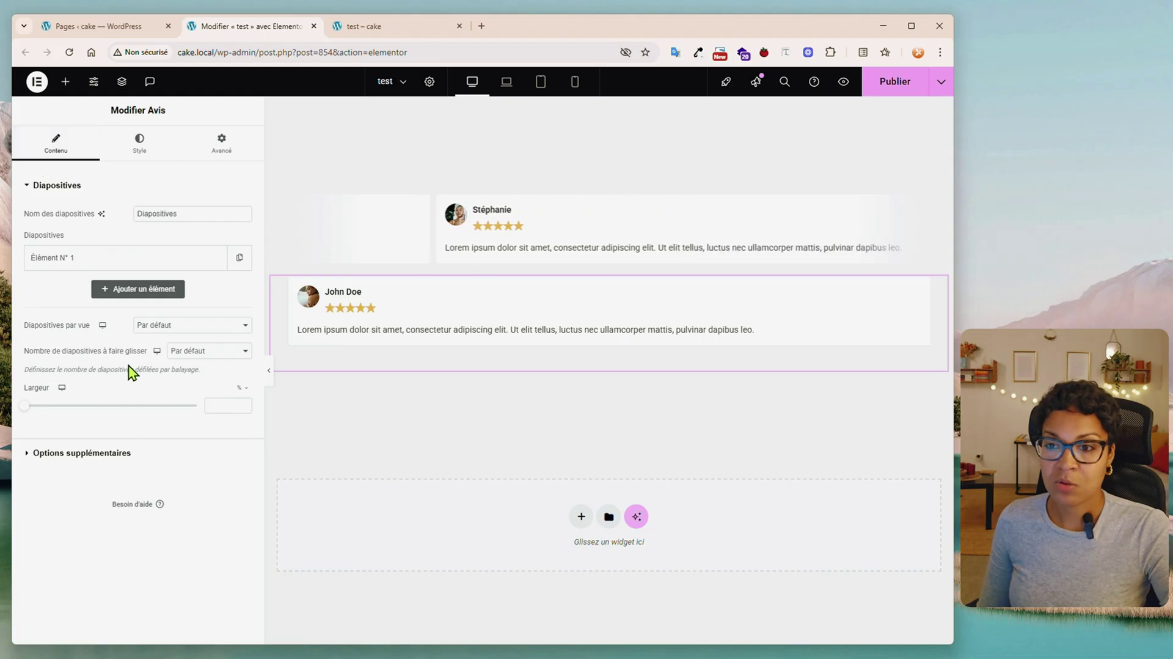
click(239, 257)
click(215, 289)
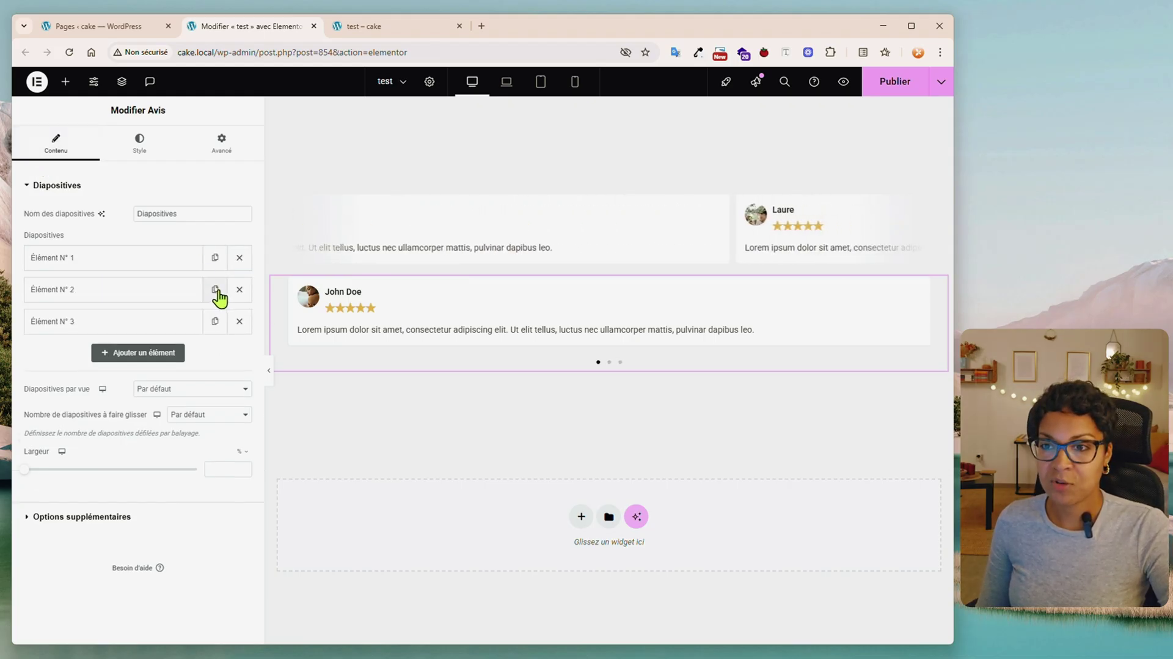
click(215, 290)
click(215, 290)
click(215, 289)
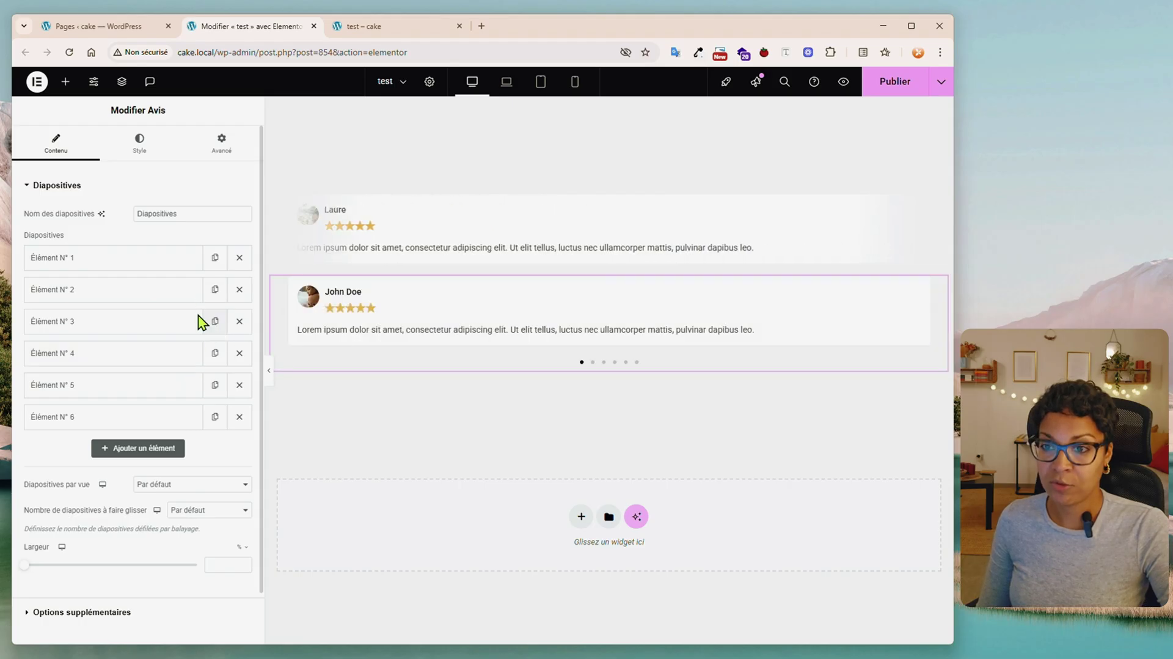
- Set the number of slides per view (Diapositives par vue) to 4 and save the page
scroll(198, 320, down, 1)
click(160, 427)
click(158, 489)
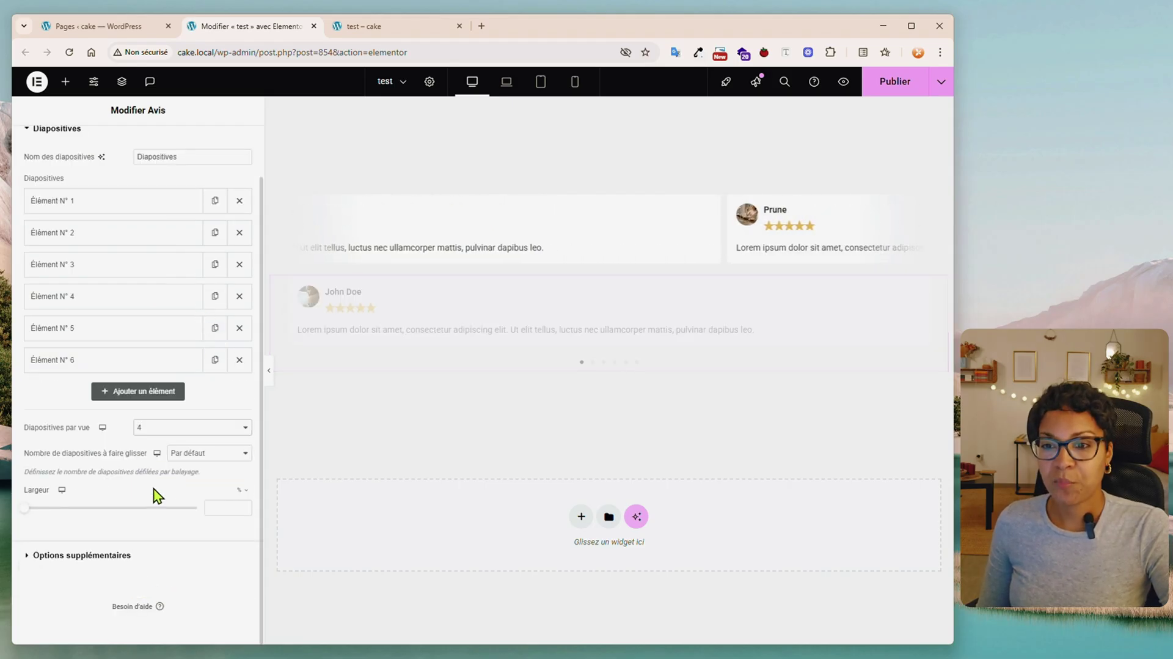
key(ctrl+s)
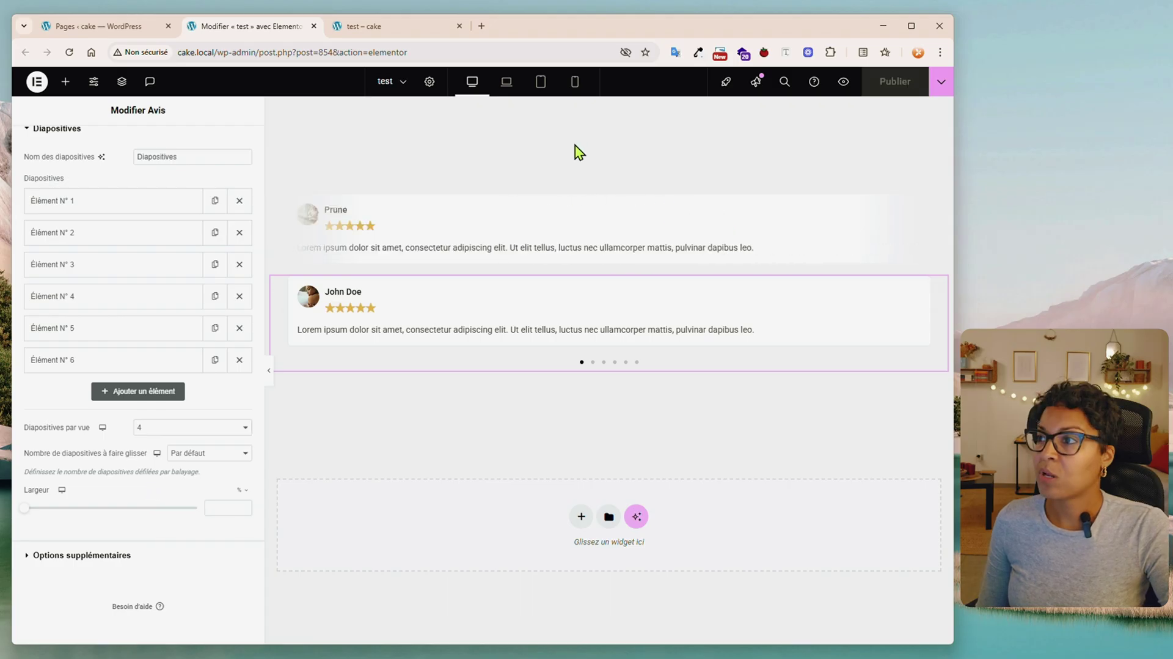
- Switch to the published test page and reload it to examine the new carousel
click(354, 26)
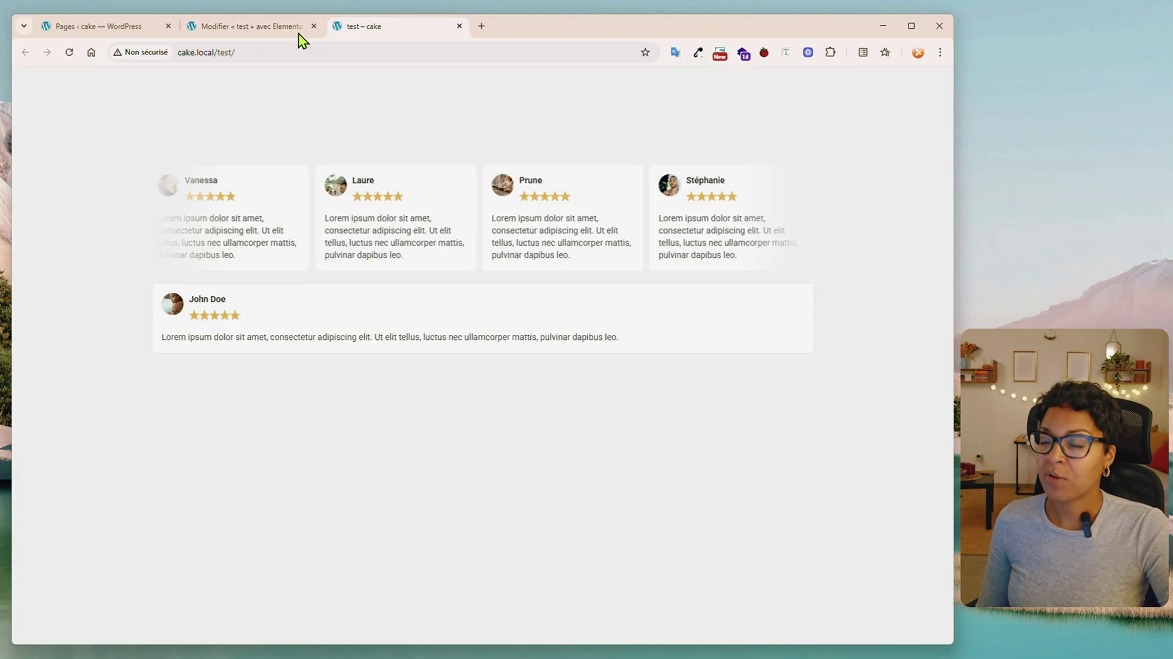
click(69, 52)
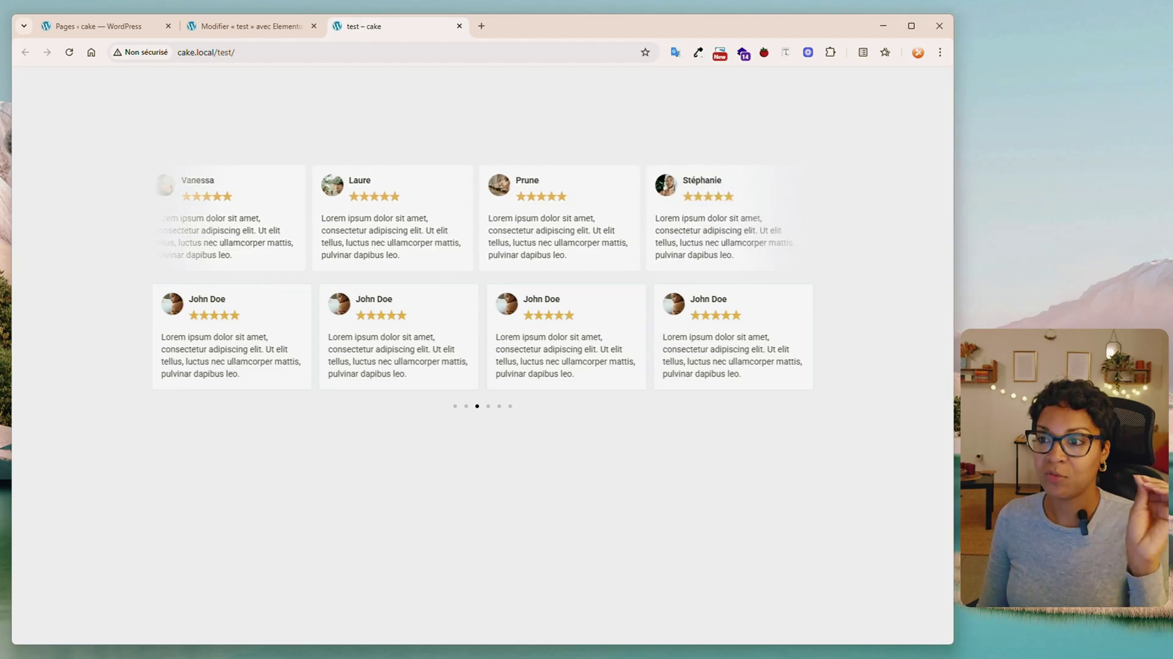
- Back in the editor, assign the CSS class "testimonial" to the new Avis widget in its advanced settings
click(248, 26)
click(224, 137)
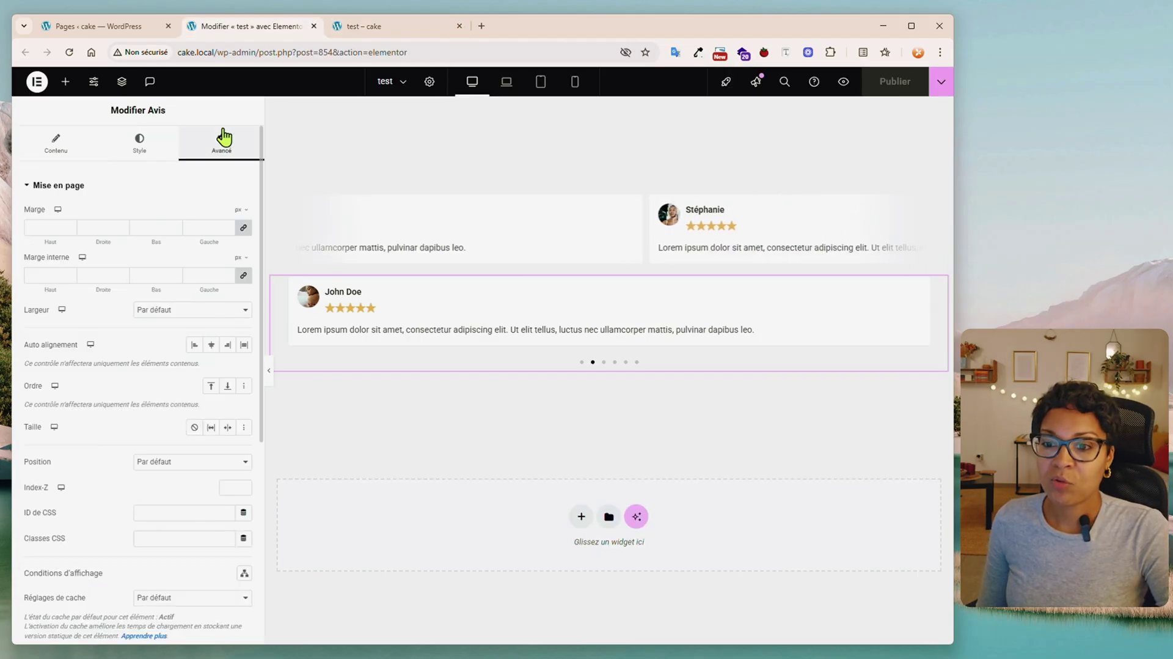
scroll(122, 428, down, 2)
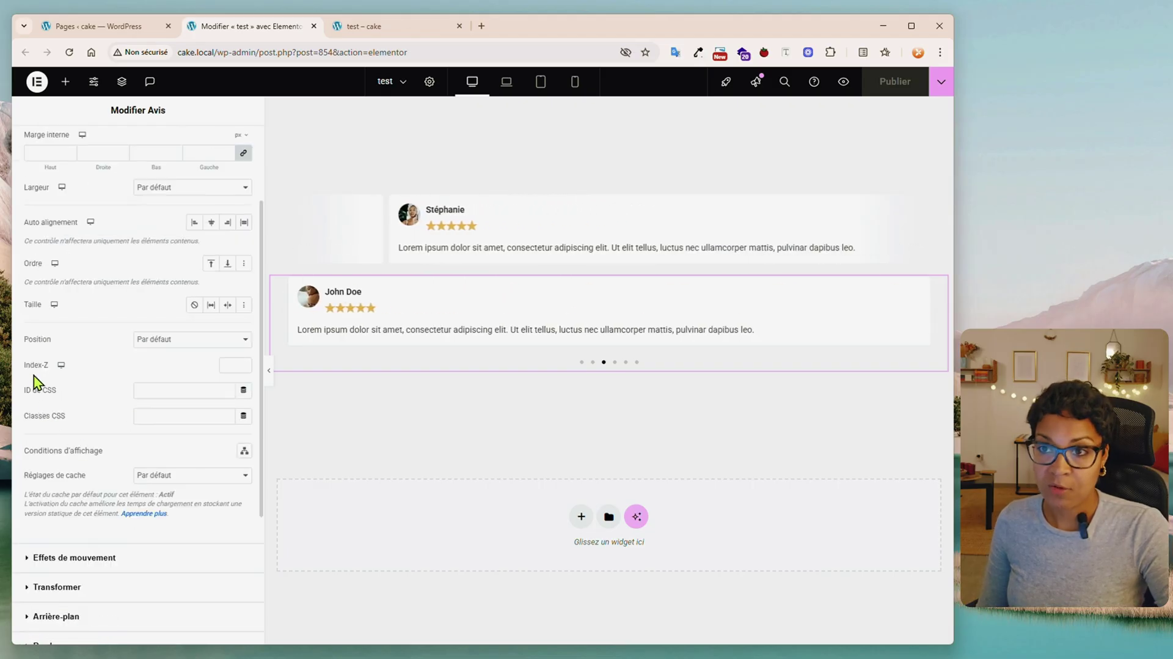
click(184, 416)
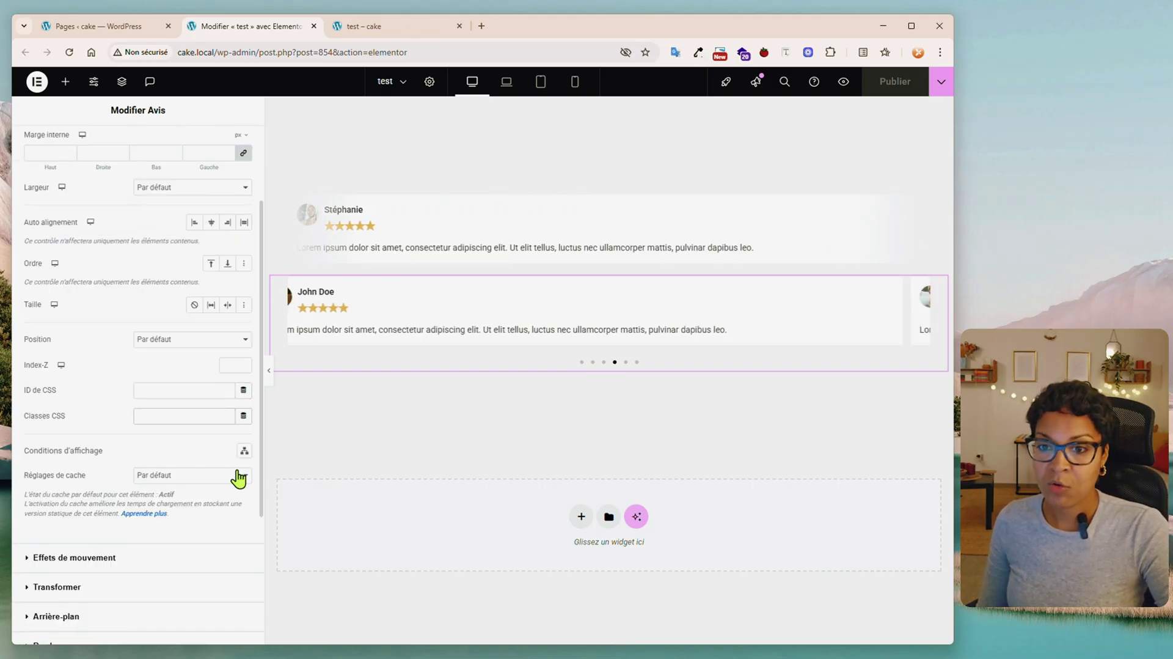
text(test)
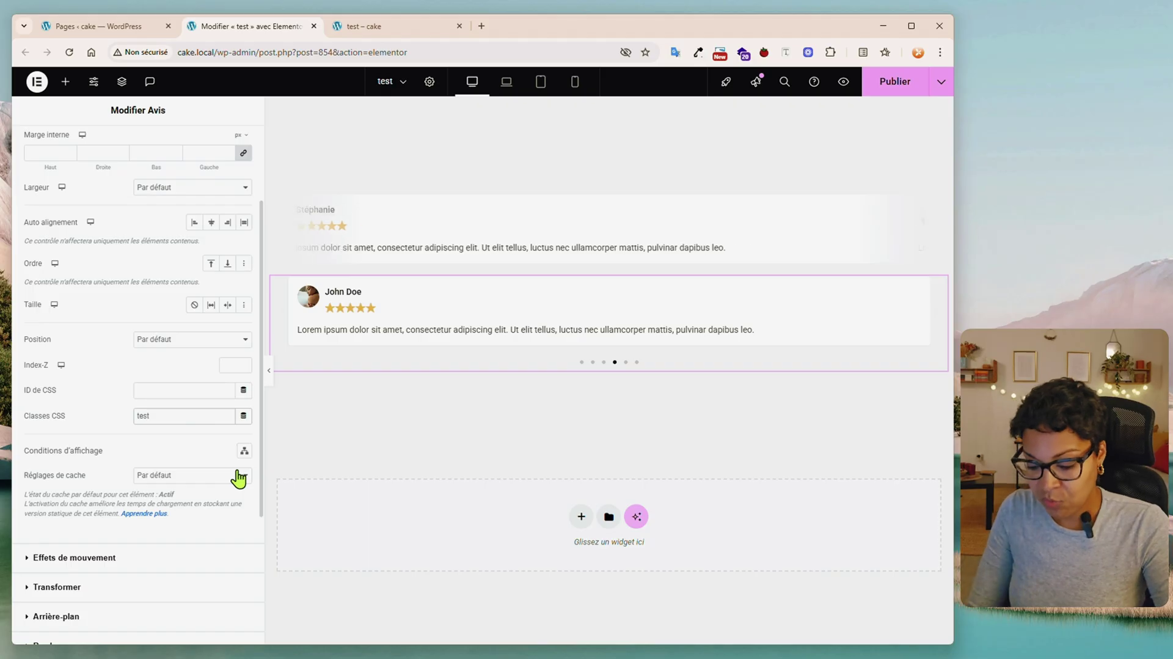
text(imonail)
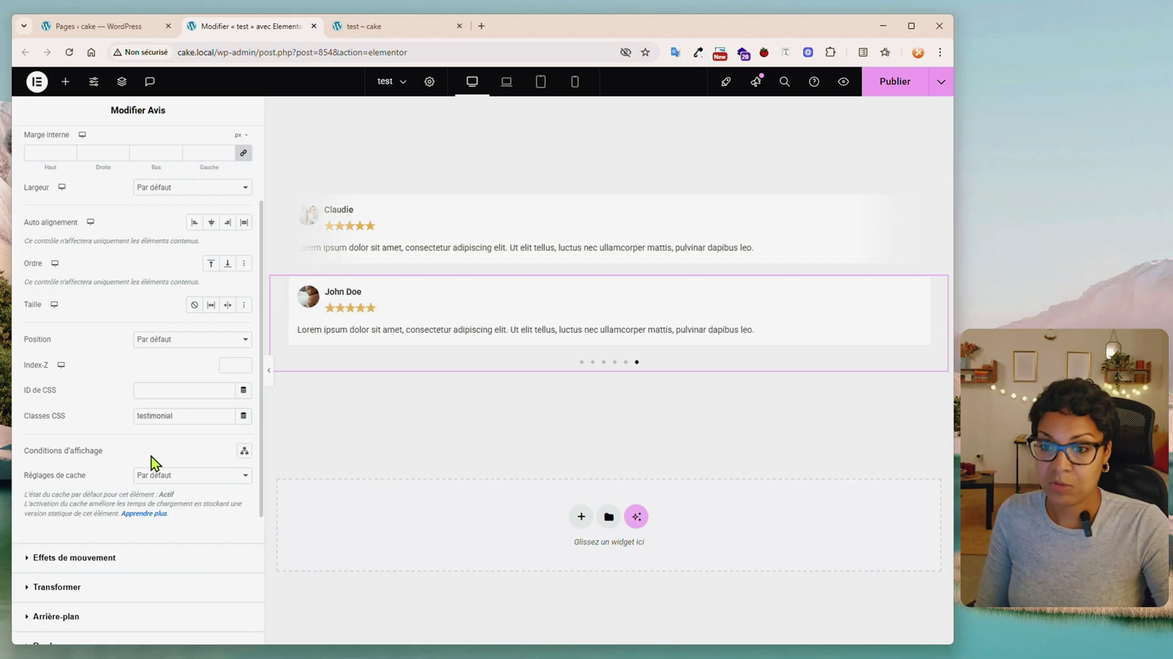
- Add custom CSS to the new Avis widget giving ".testimonial .swiper-wrapper" the rule "transition-timing-function: linear !important;"
scroll(39, 568, down, 4)
click(39, 568)
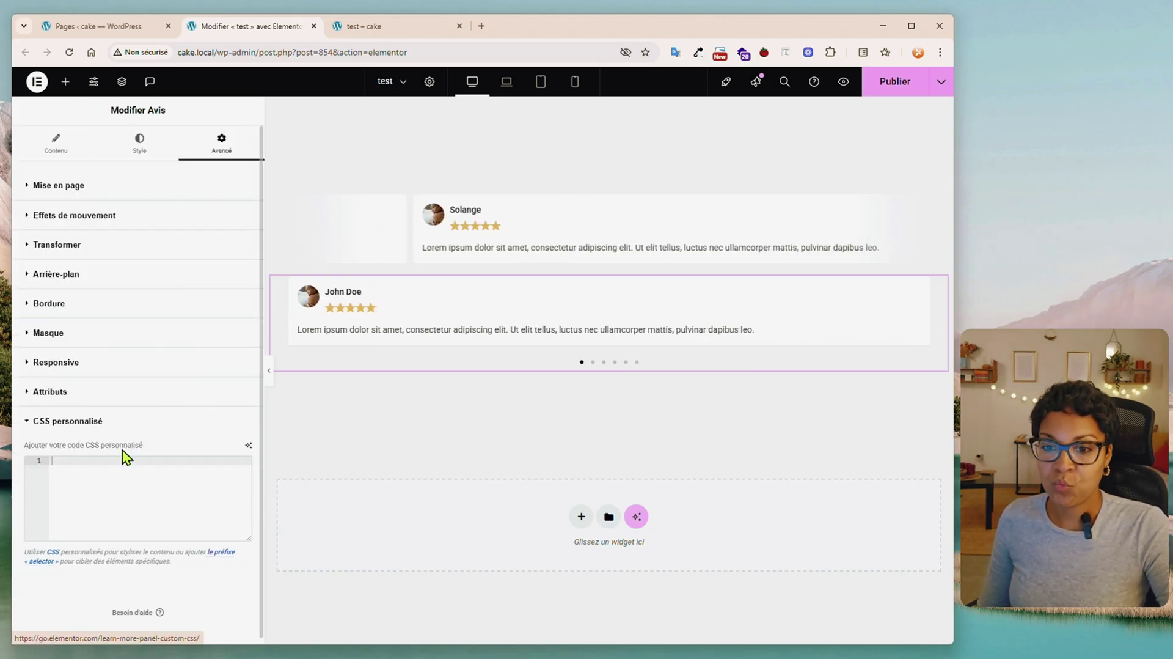
text(.testimonial .swiper-wrapper {   transition-timing-function: linear !important; })
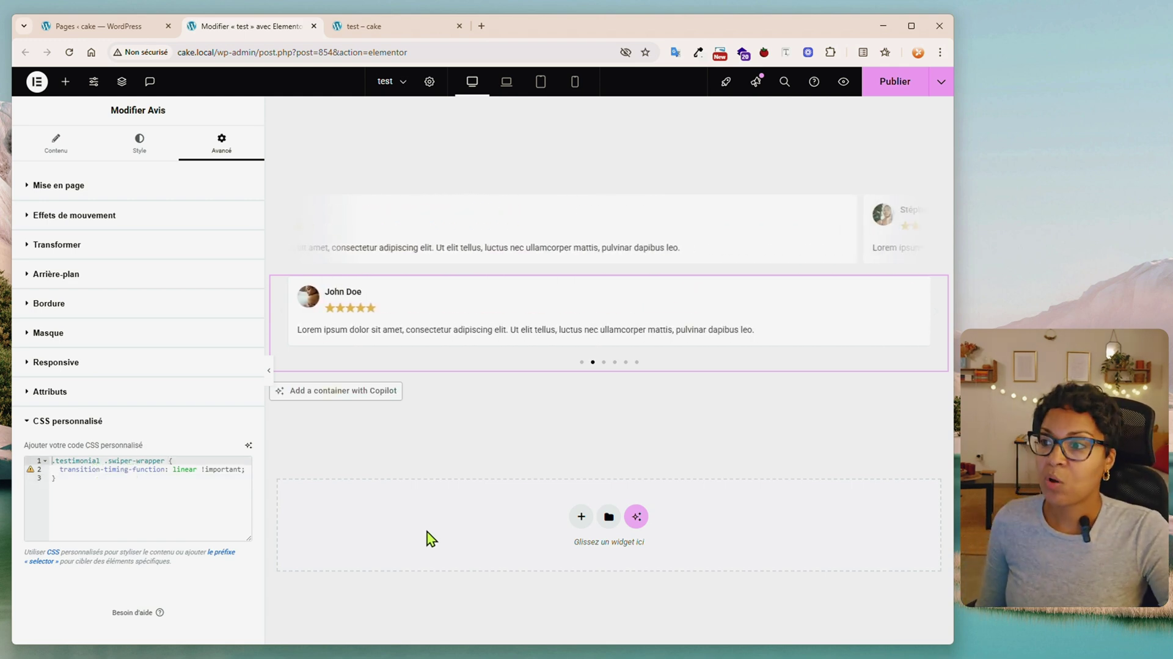
- In the widget's additional options, set the autoplay speed (Vitesse de lecture automatique) to 0 and the transition duration (Durée de transition) to 5000
click(49, 145)
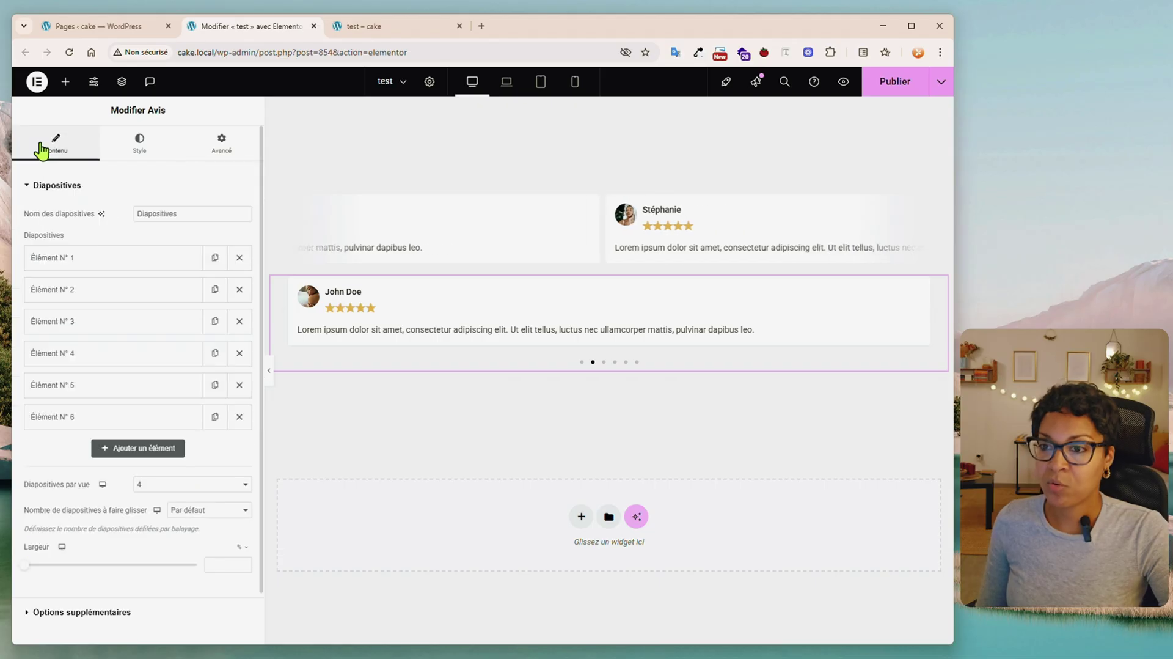
scroll(110, 457, down, 1)
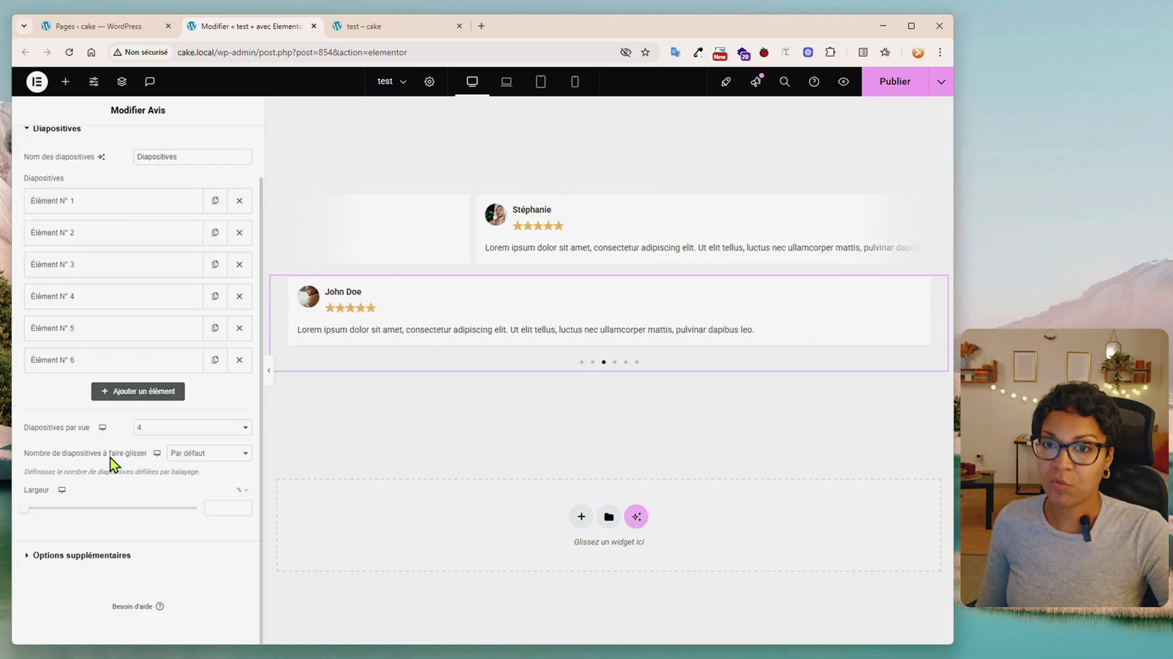
click(73, 555)
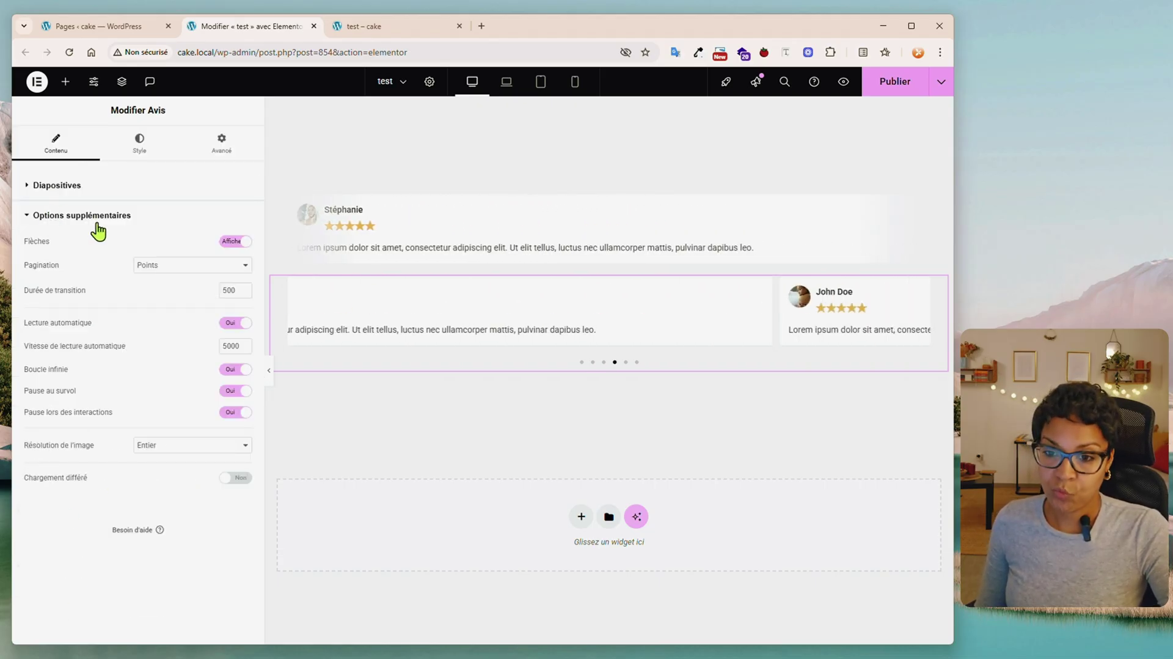
double_click(228, 347)
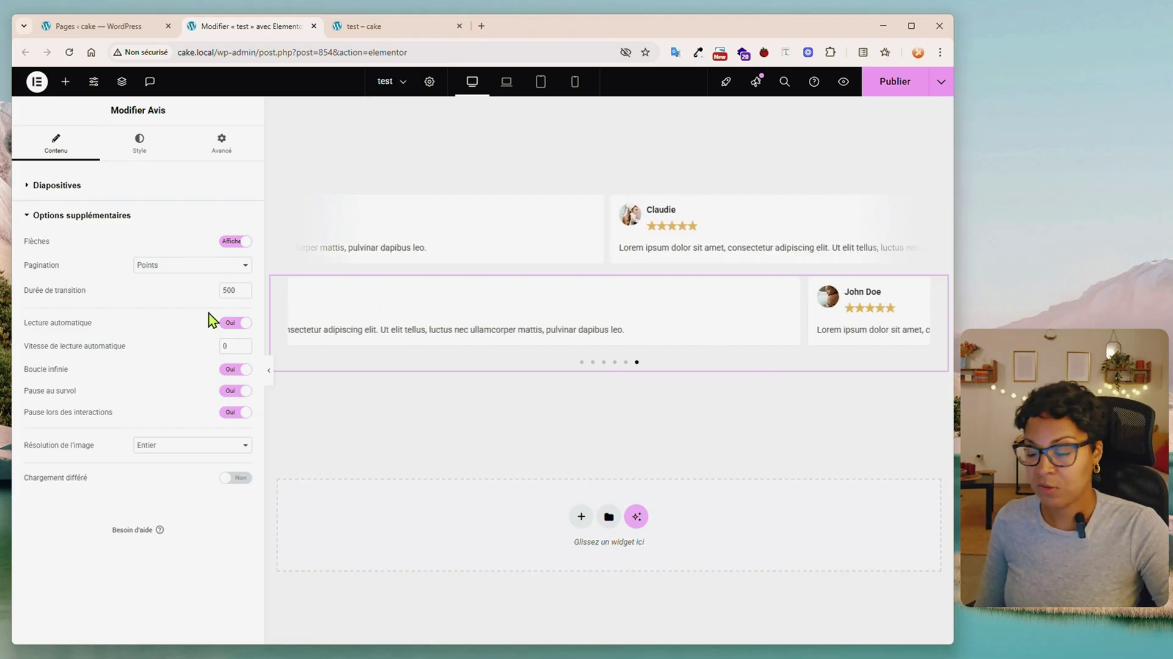
double_click(229, 290)
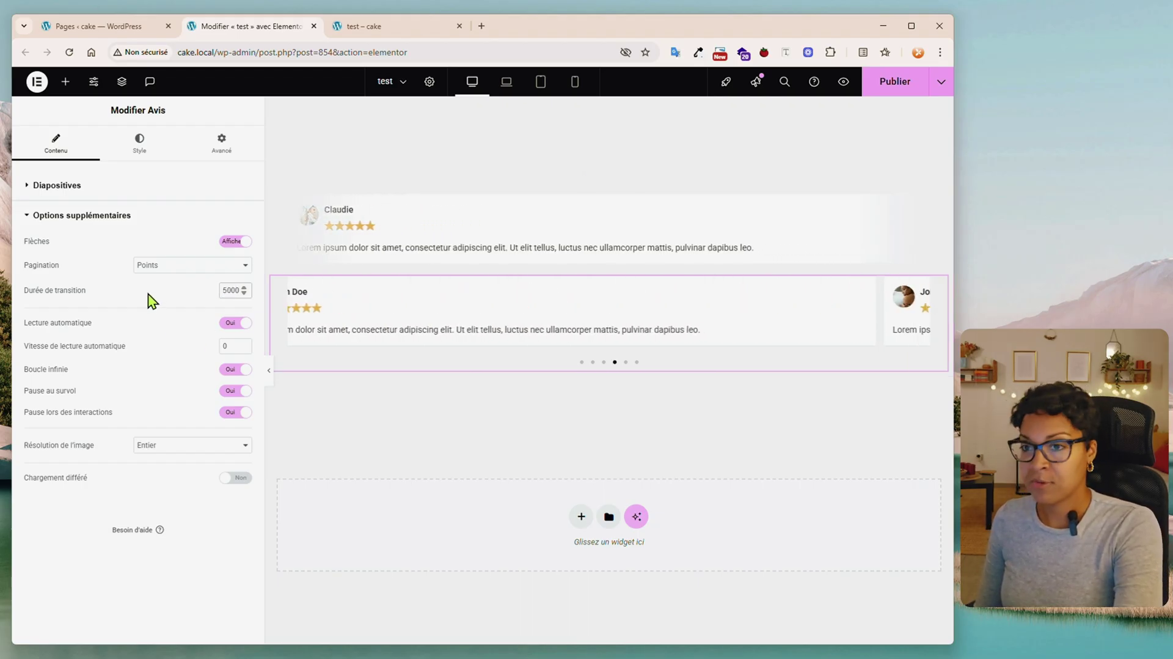
- Publish the page and reload the live test page to check the carousel's scrolling
click(895, 91)
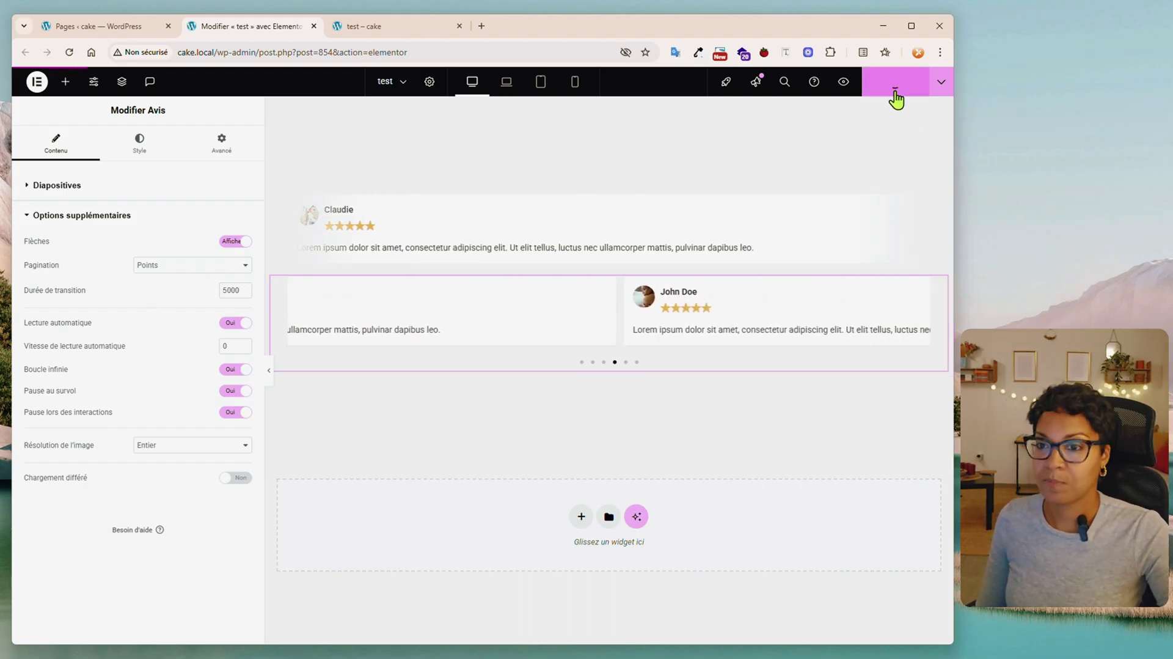
click(352, 27)
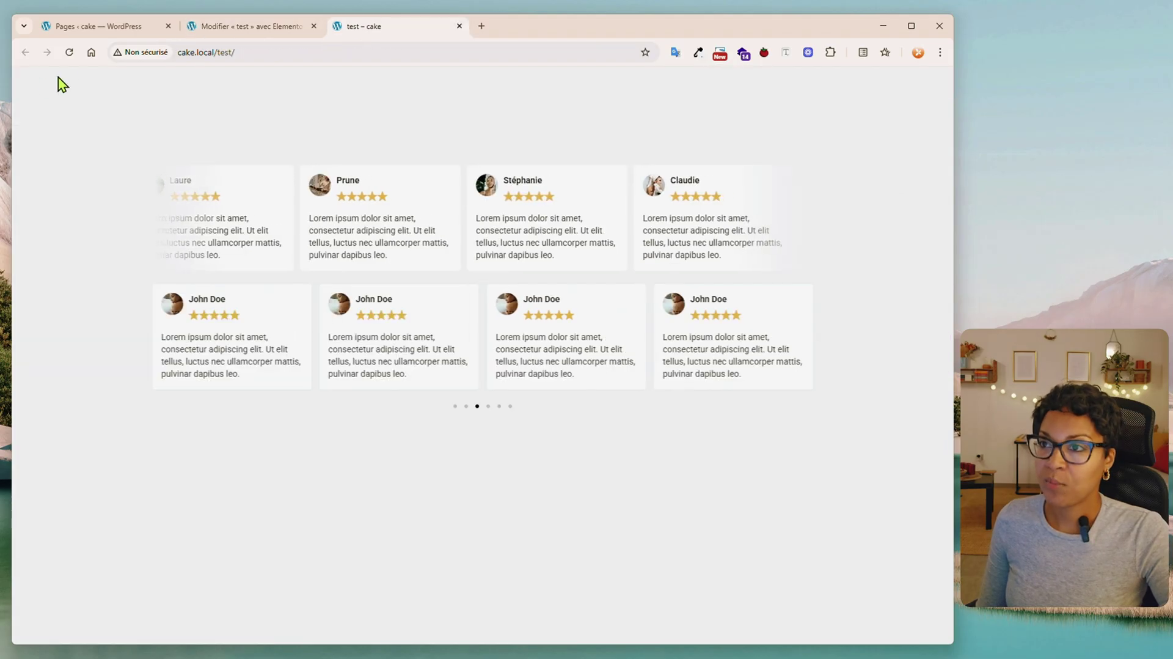
click(69, 53)
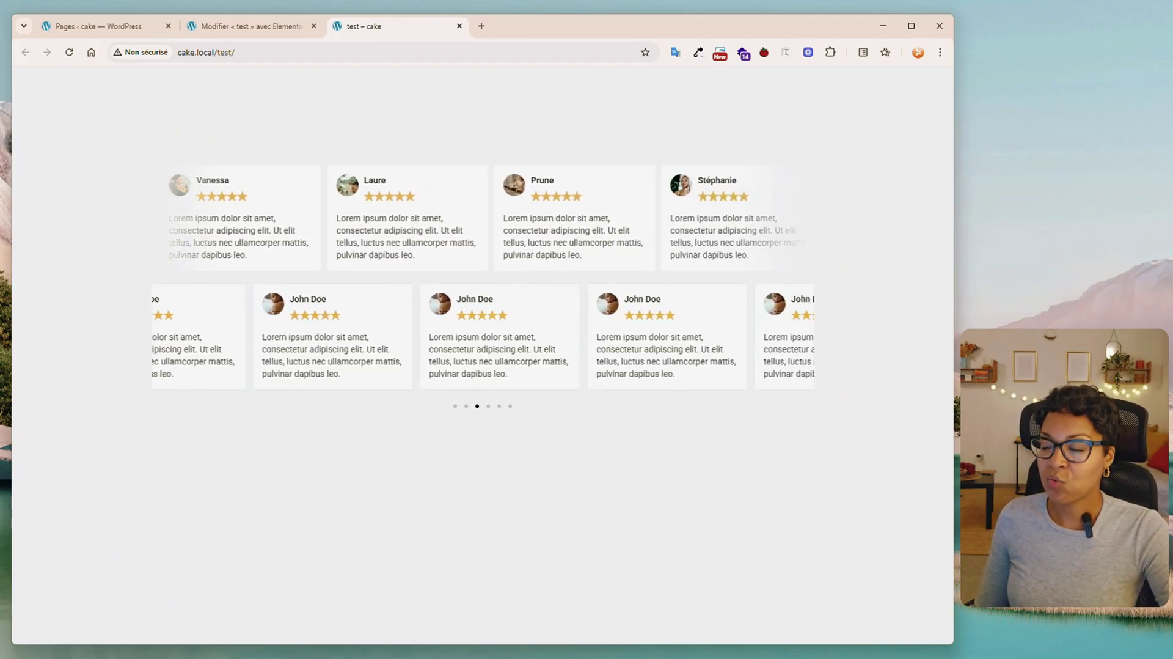
- Back in the editor, paste the edge-fade CSS below the existing rule, with 150px-wide .testimonial::before and ::after gradients based on #F3F3F3
click(258, 31)
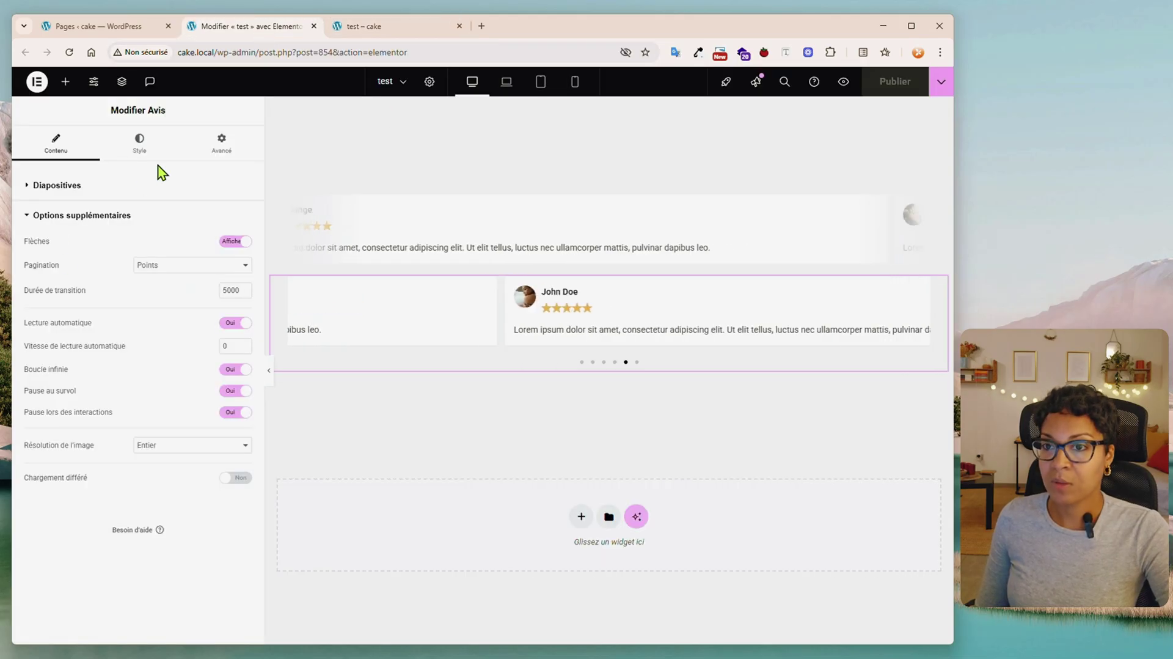
click(217, 145)
scroll(147, 404, down, 5)
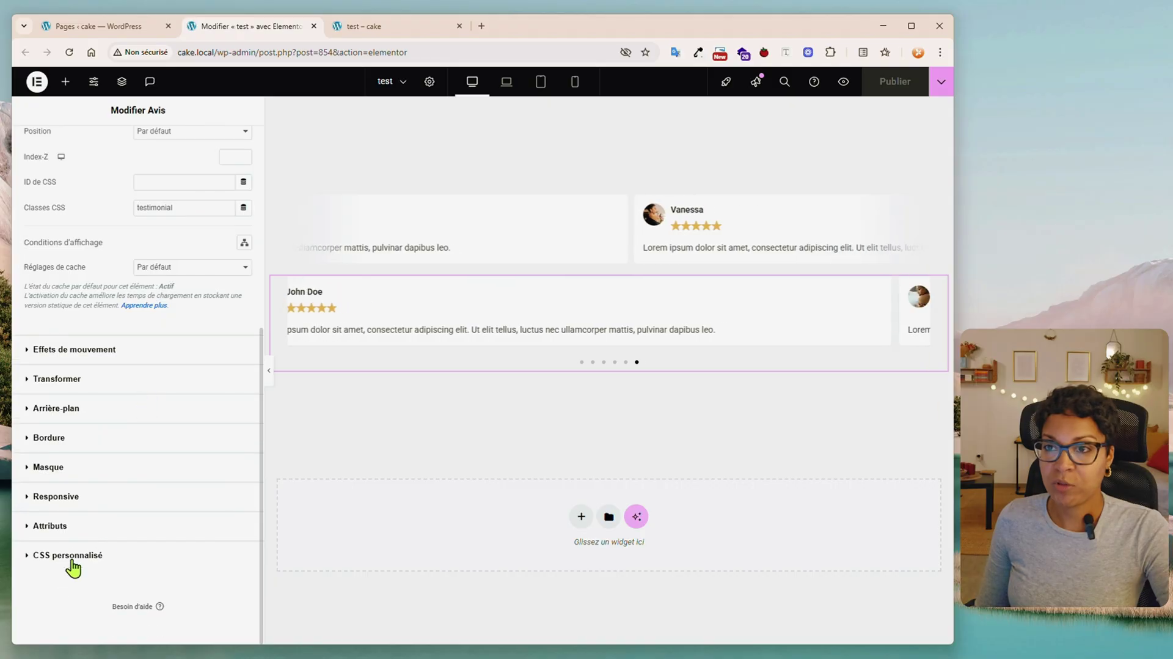
click(73, 557)
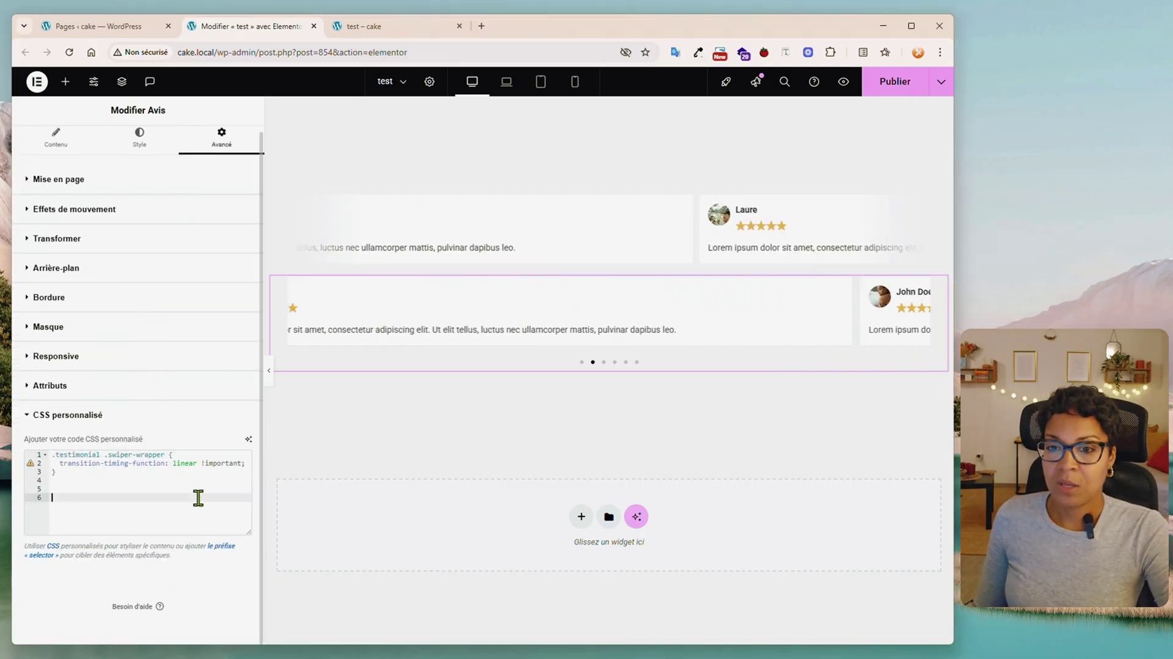
key(Return)
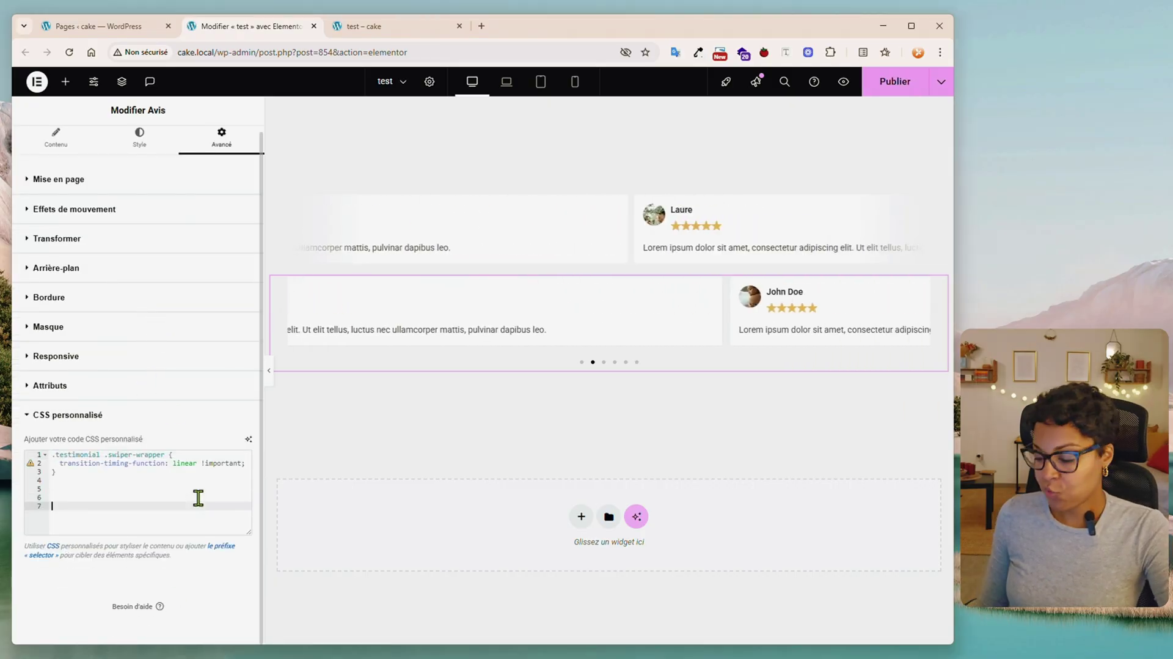
key(ctrl+v)
scroll(193, 517, down, 5)
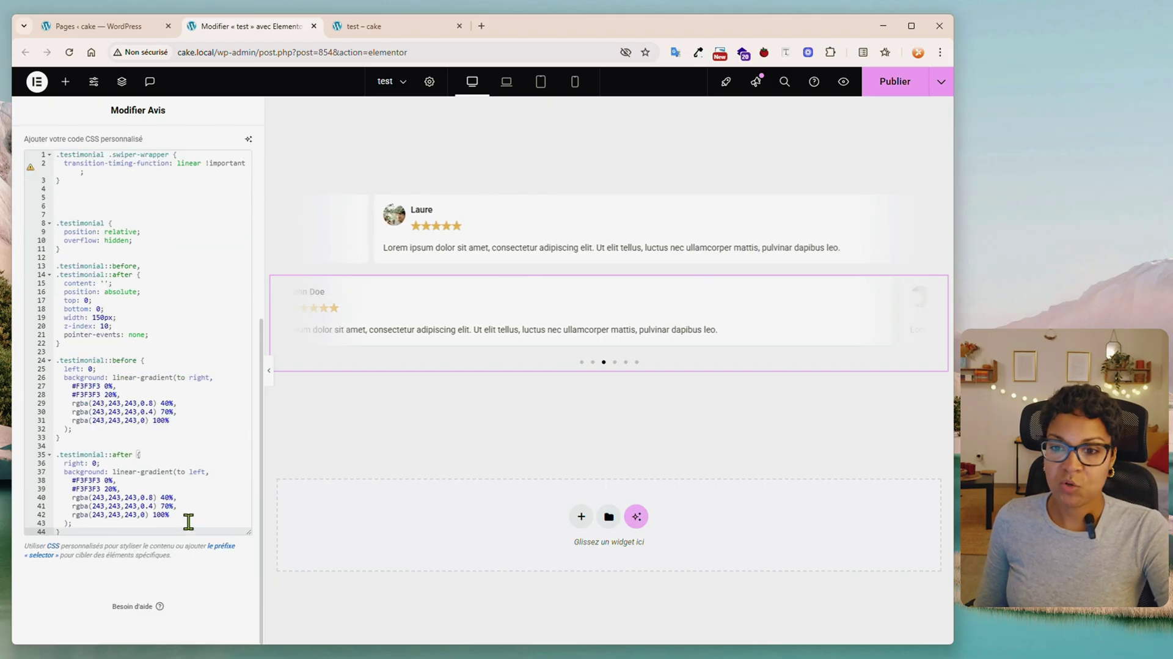
- Review the gradient colour codes in the custom CSS and reload the published test page to examine the carousel's edges
click(103, 208)
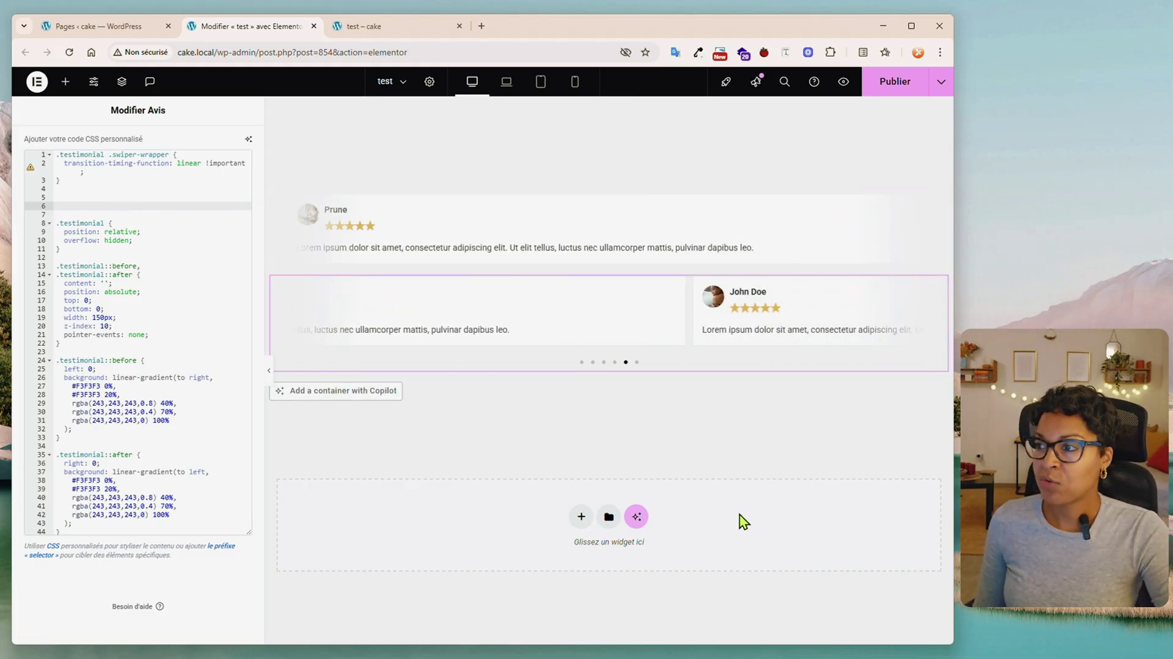
click(92, 385)
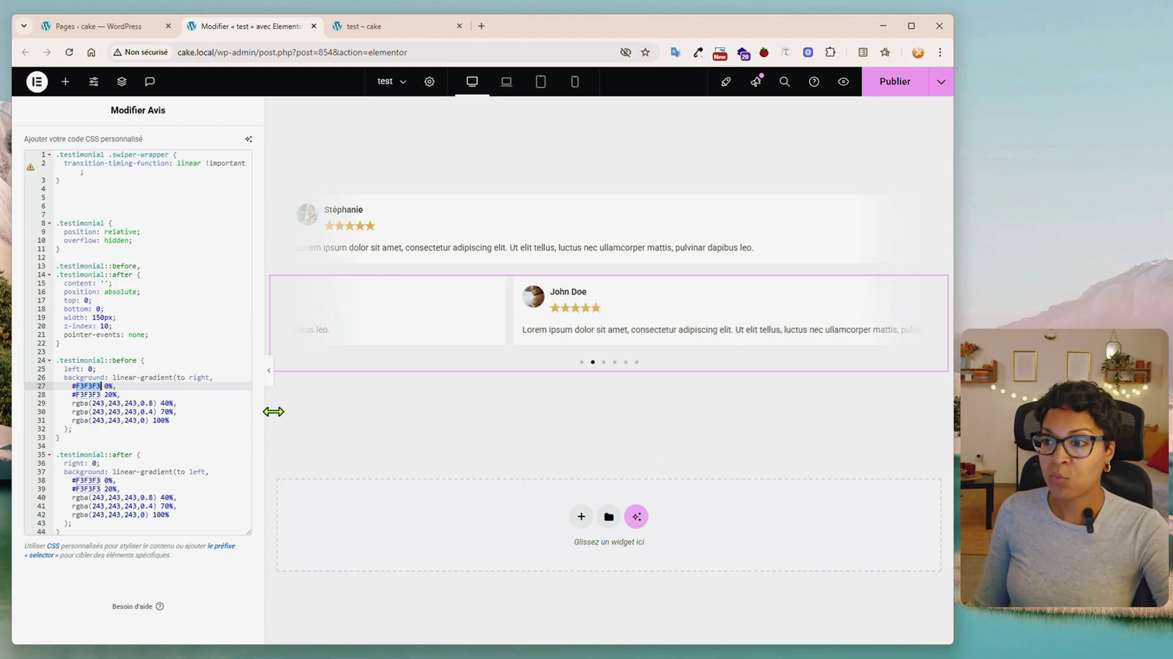
click(172, 392)
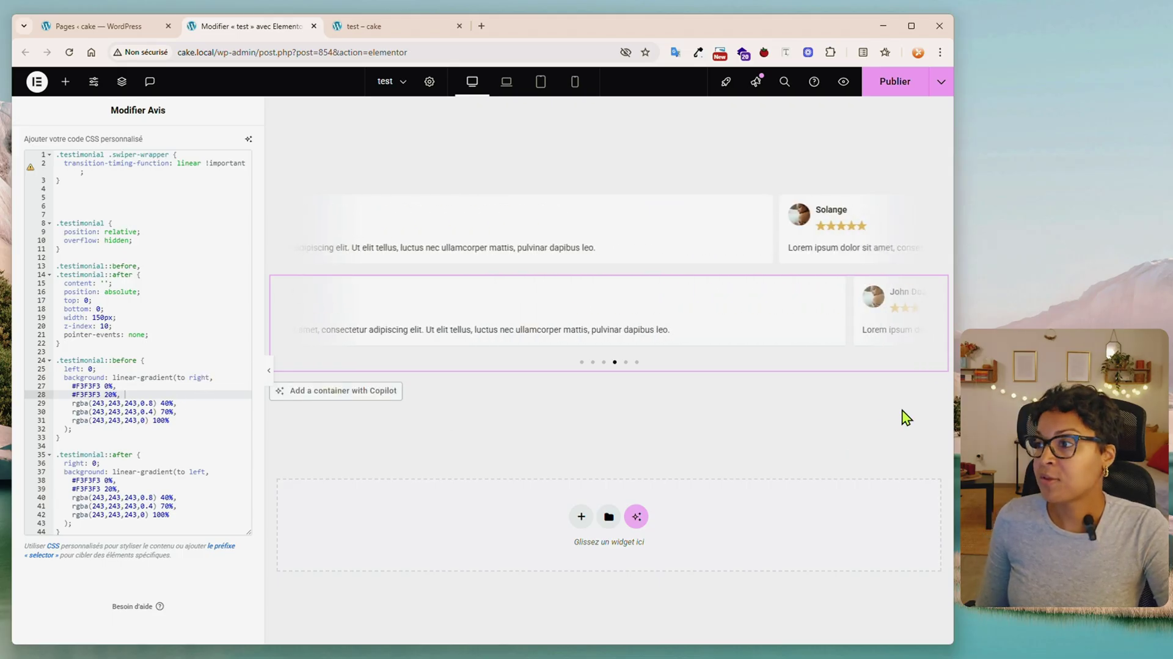
click(364, 26)
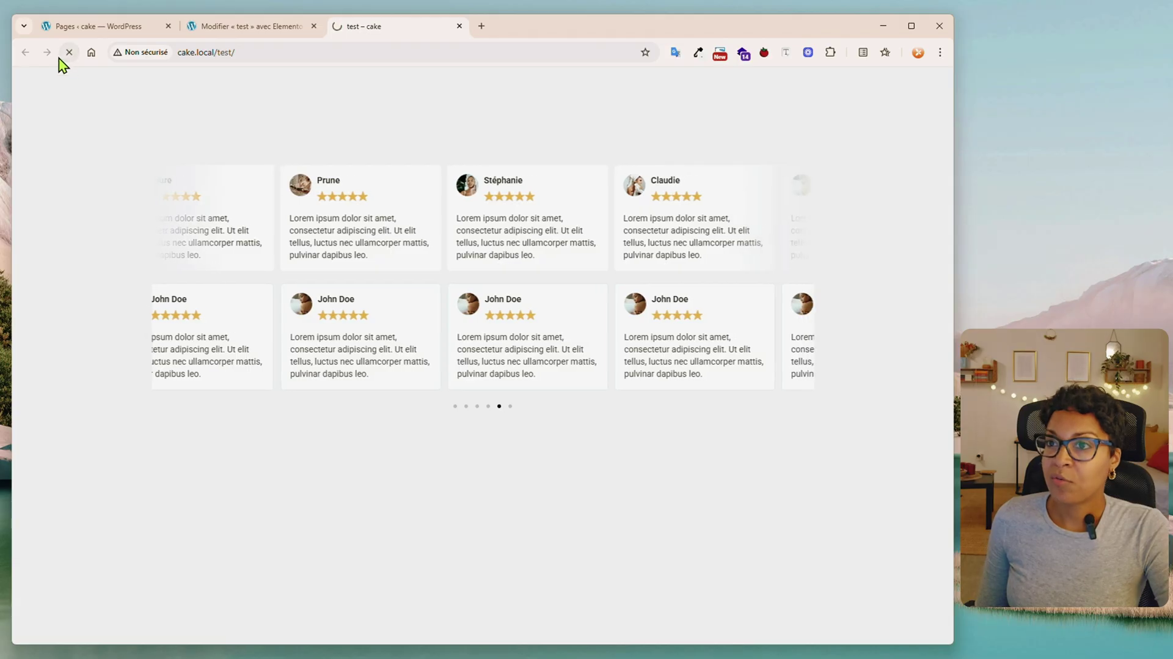
click(61, 54)
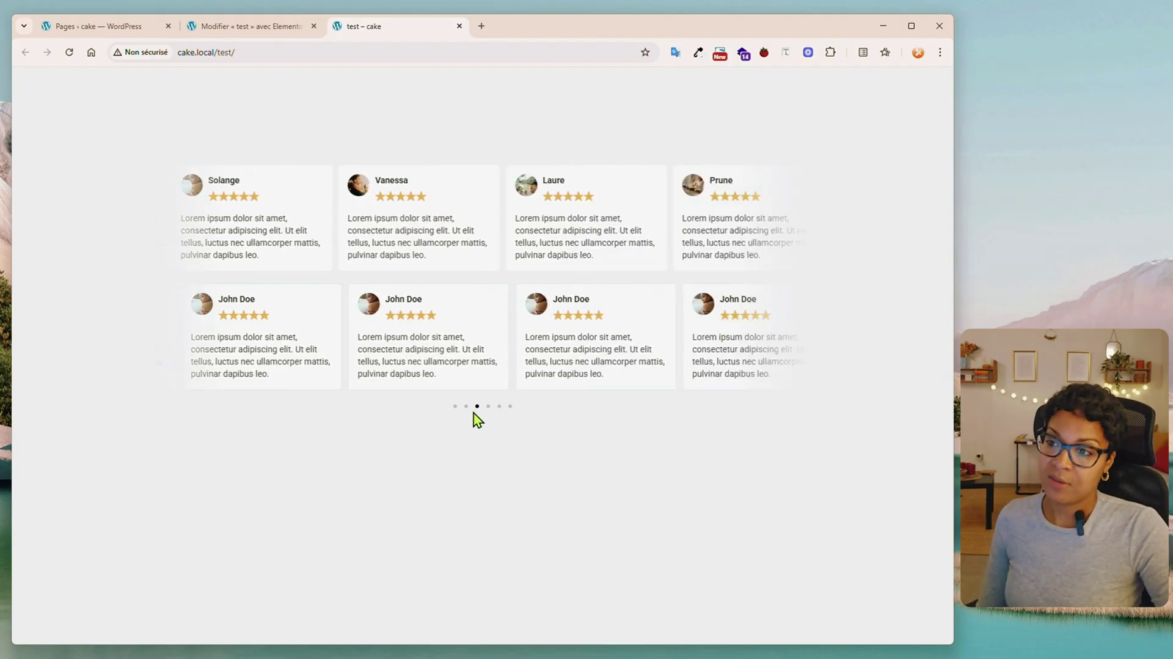
- Back in the editor, set the Avis widget's Pagination to Aucun and reload the published test page to check it
click(232, 31)
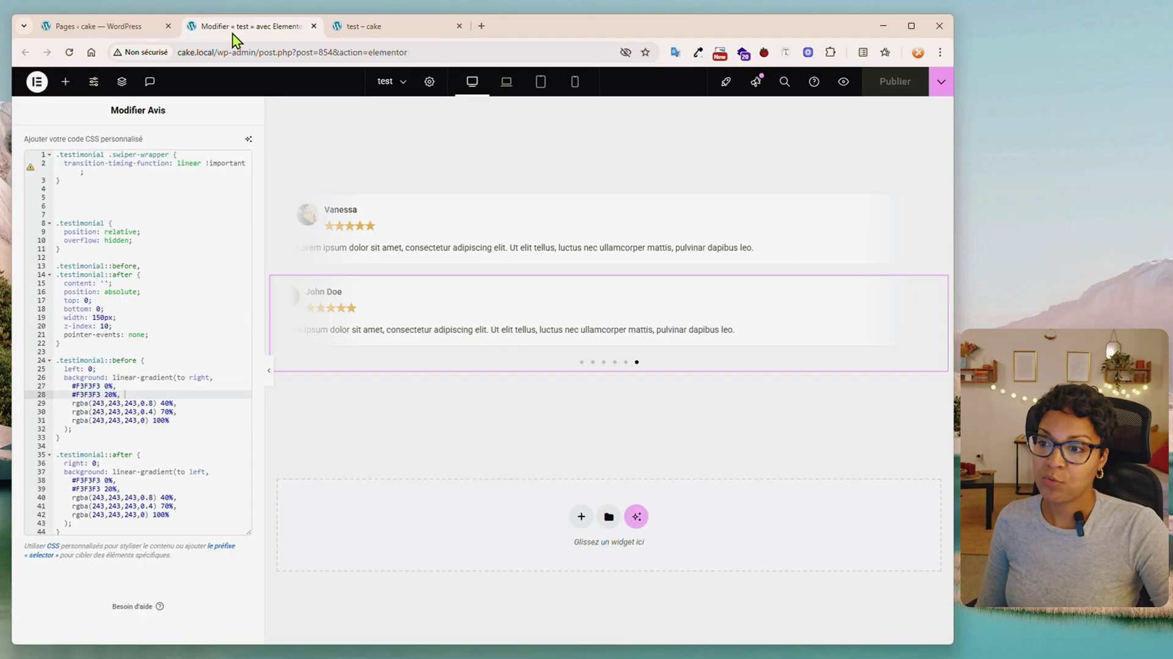
scroll(109, 328, up, 5)
click(45, 156)
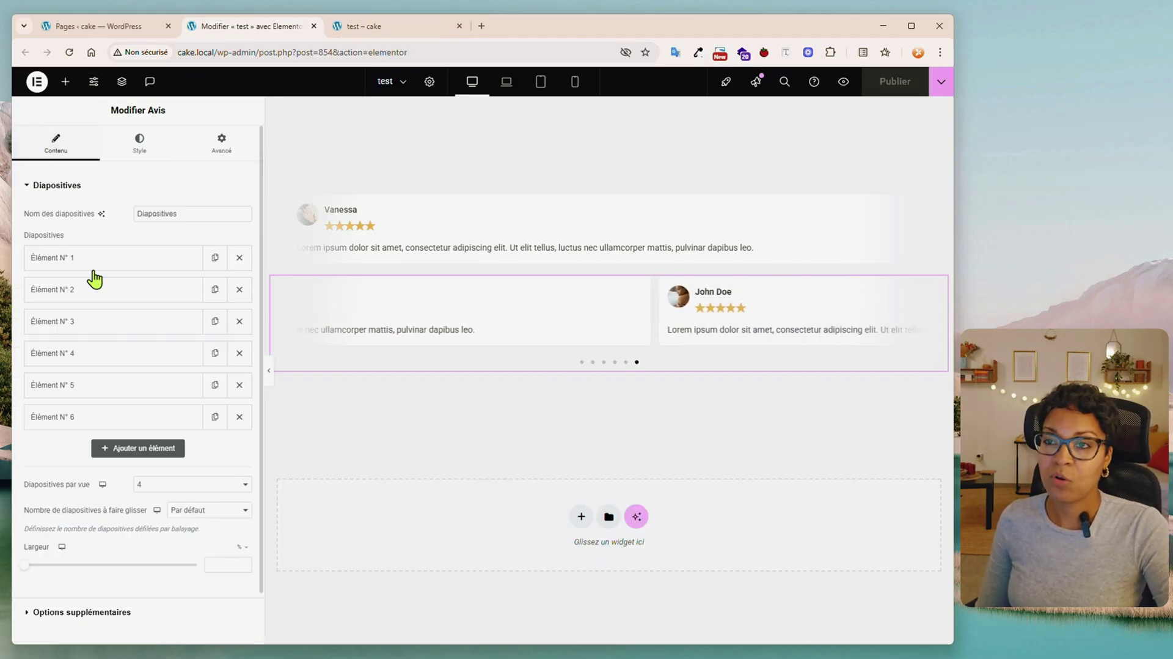
click(98, 556)
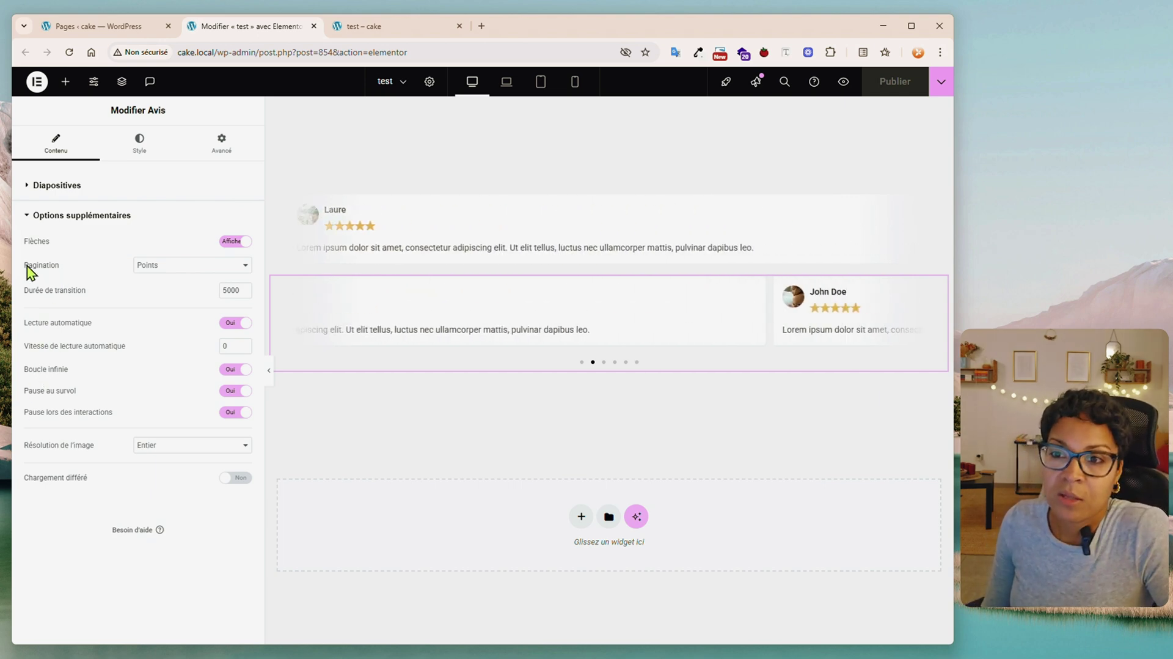
click(149, 275)
click(148, 281)
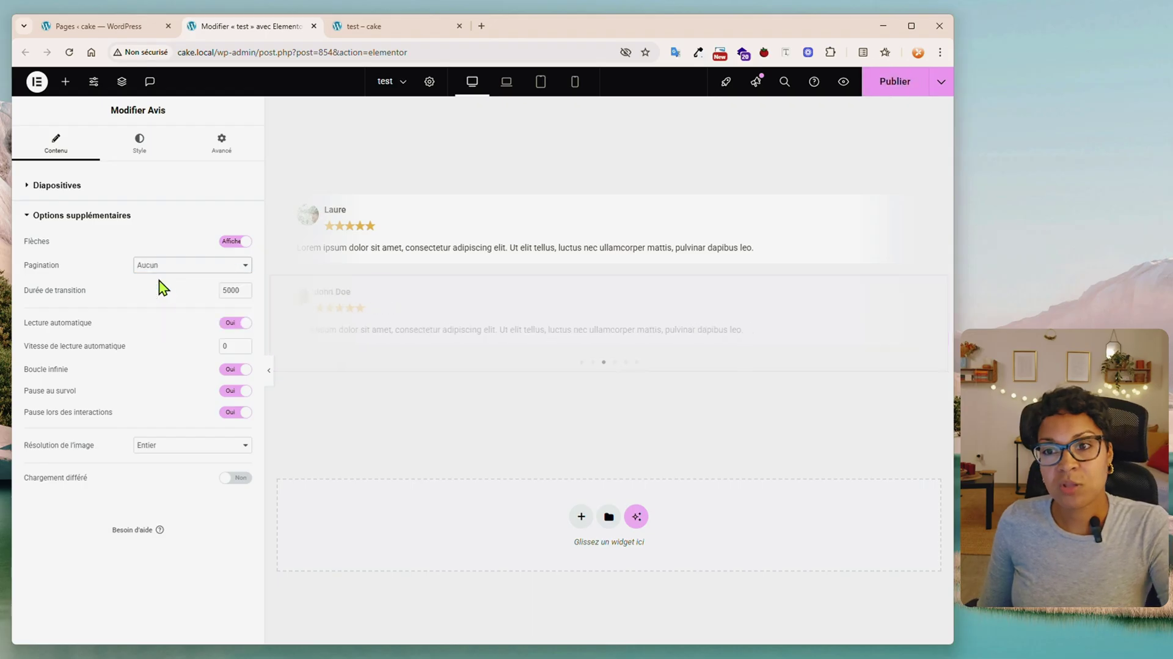
click(386, 29)
click(69, 52)
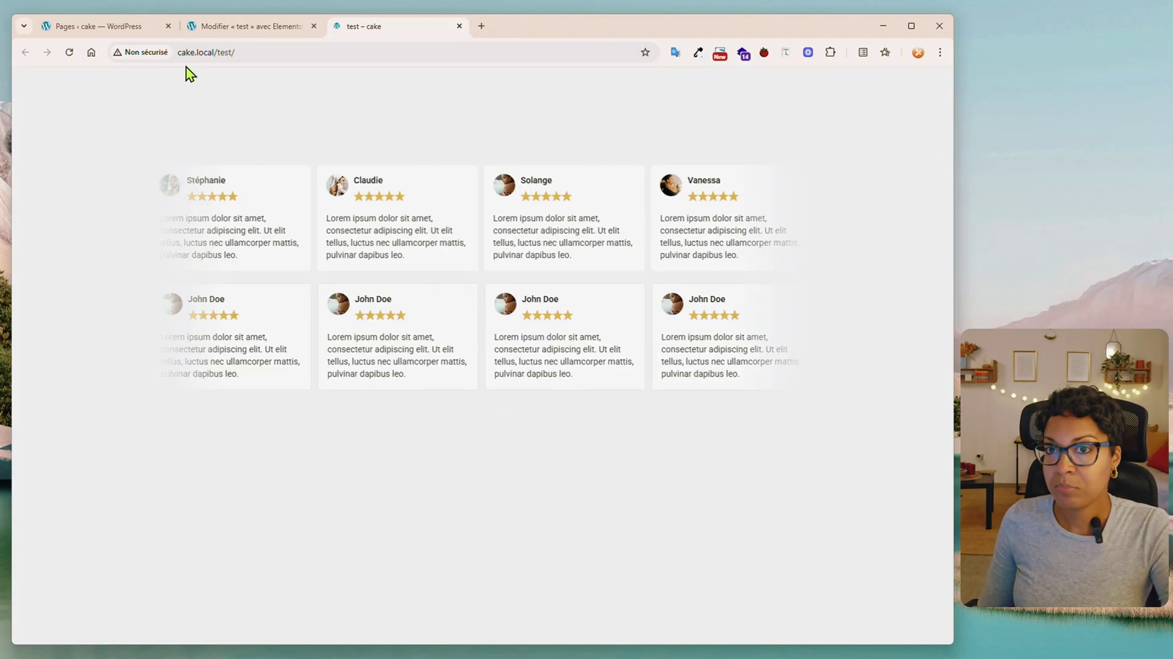